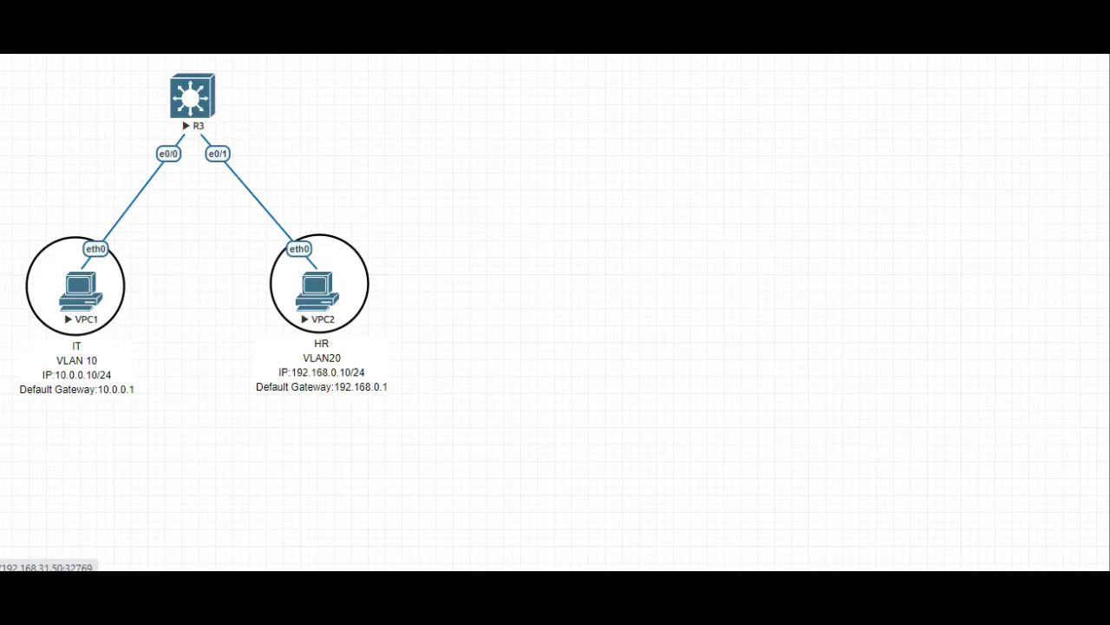
# Move the VPC1 console aside and rename the PC to IT with 'set pcname IT'.
pyautogui.moveTo(617, 577)
pyautogui.click(426, 522)
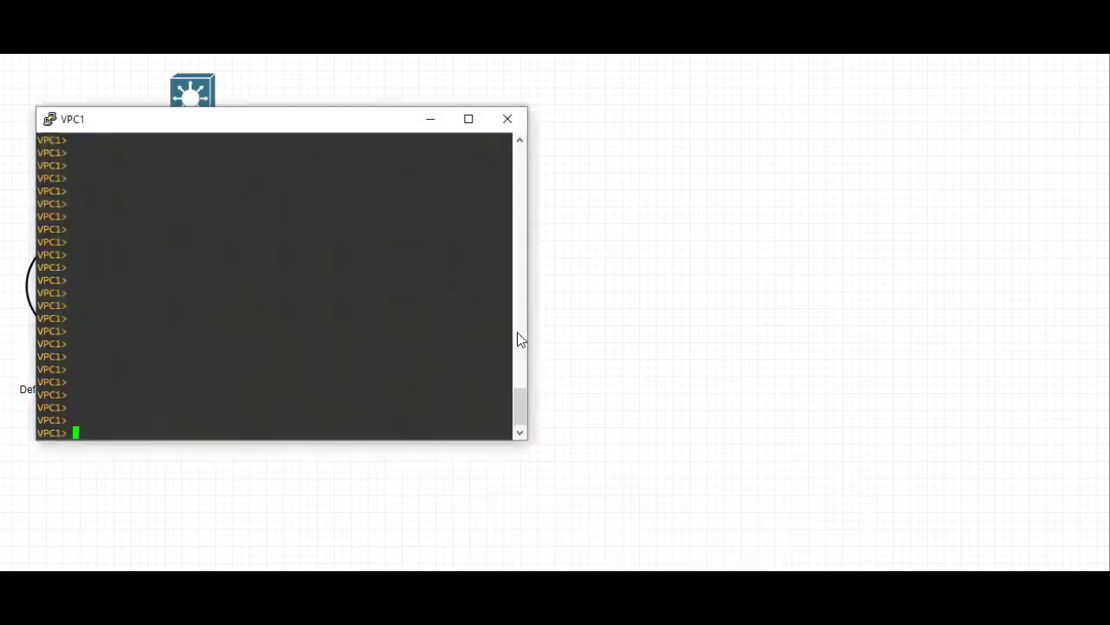
pyautogui.moveTo(231, 134); pyautogui.dragTo(694, 184)
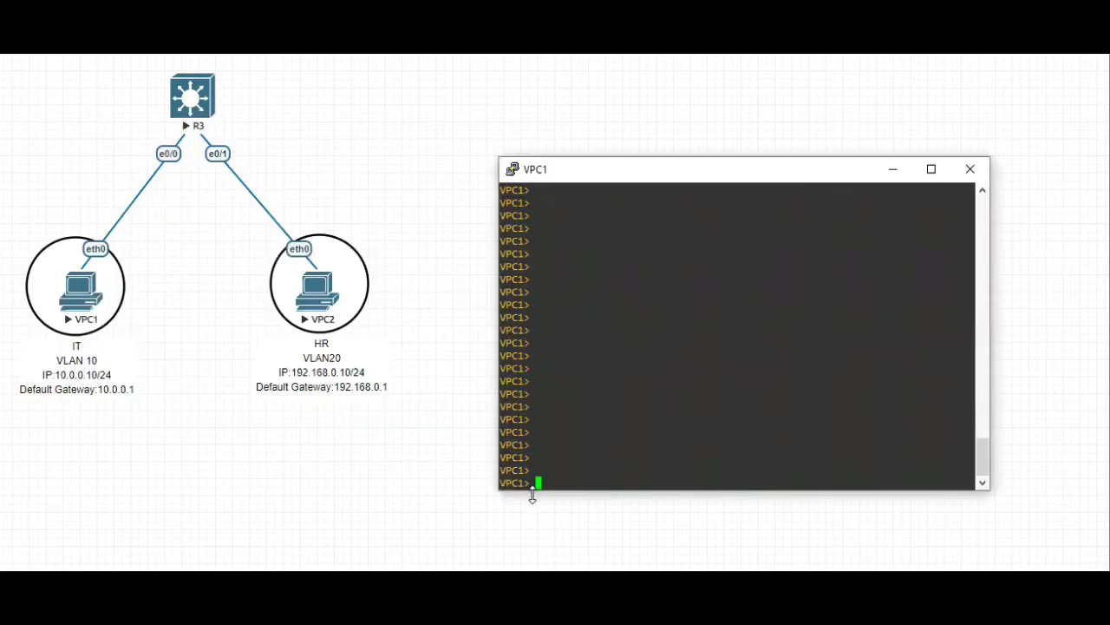
pyautogui.write('set pcname IT')
pyautogui.press('Return')
# Give IT address 10.0.0.10, mask 255.255.255.0 and gateway 10.0.0.1.
pyautogui.write('IP')
pyautogui.press('BackSpace')
pyautogui.press('BackSpace')
pyautogui.press('BackSpace')
pyautogui.write('ip ')
pyautogui.write('ad')
pyautogui.press('BackSpace')
pyautogui.press('BackSpace')
pyautogui.write('10.0')
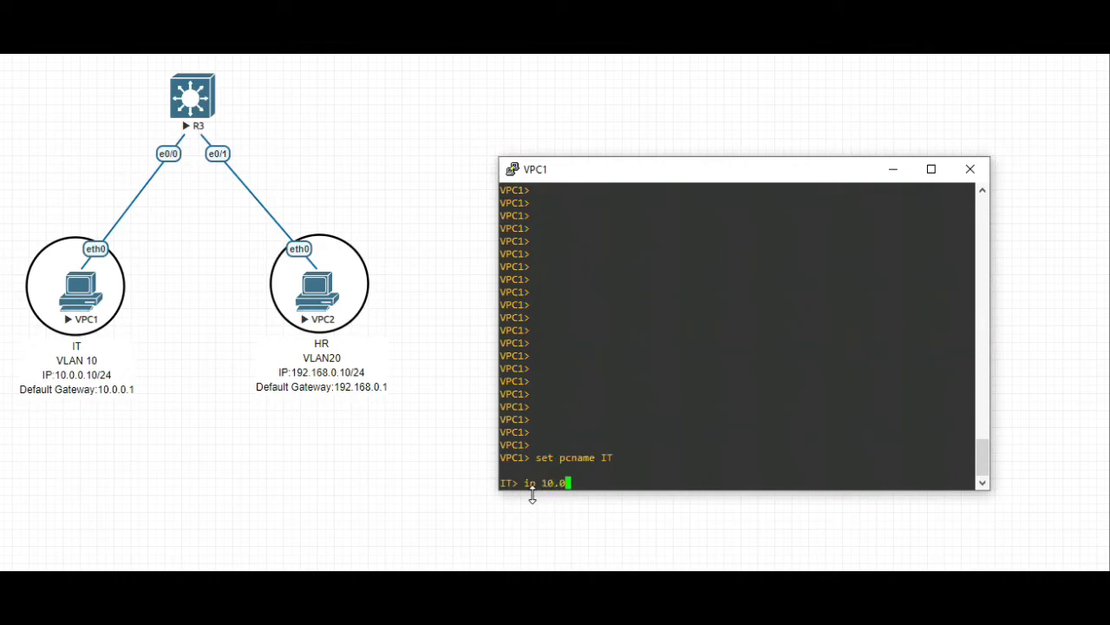
pyautogui.write('.0.10 255.255.255..')
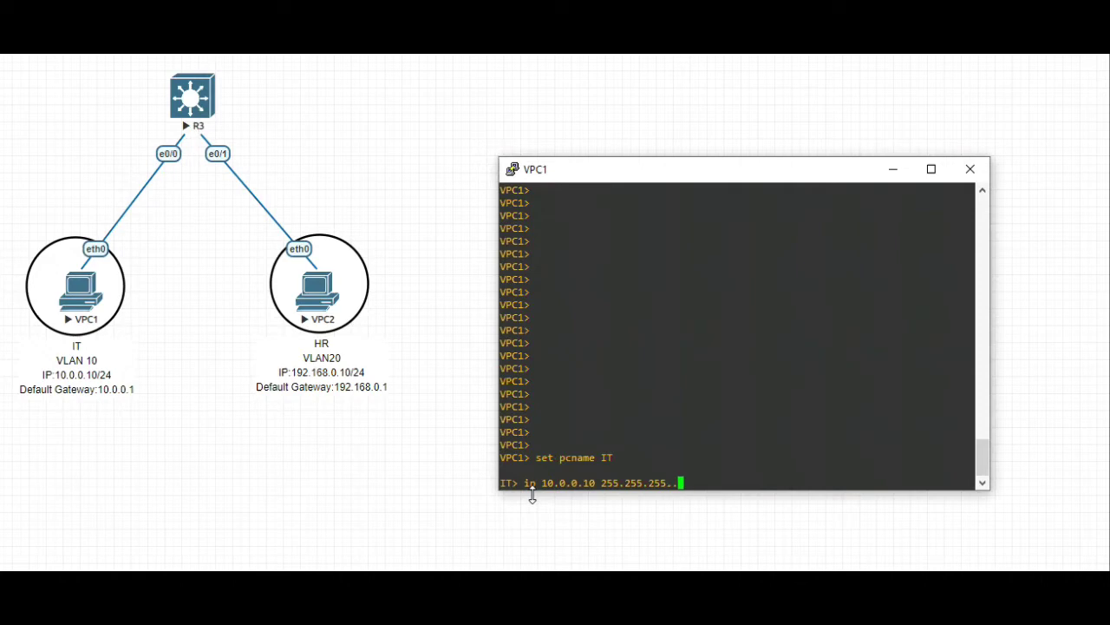
pyautogui.press('BackSpace')
pyautogui.write('0 10.0.0.1')
pyautogui.press('Return')
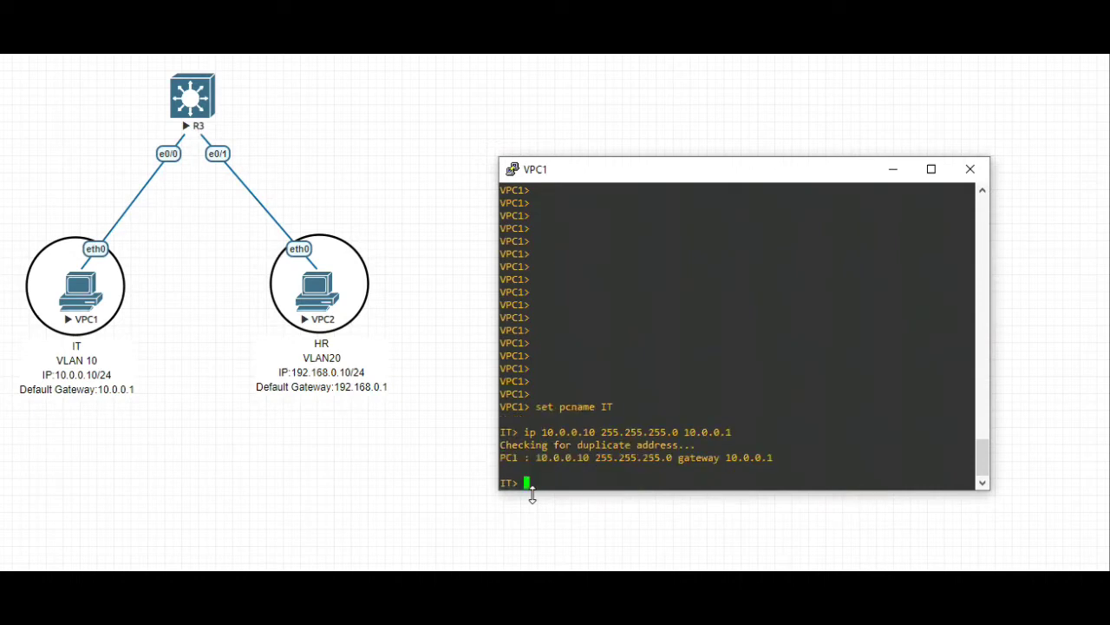
# Verify with 'sh ip' that IT has 10.0.0.10/24 and gateway 10.0.0.1, then minimize the console.
pyautogui.write('sh ip')
pyautogui.press('Return')
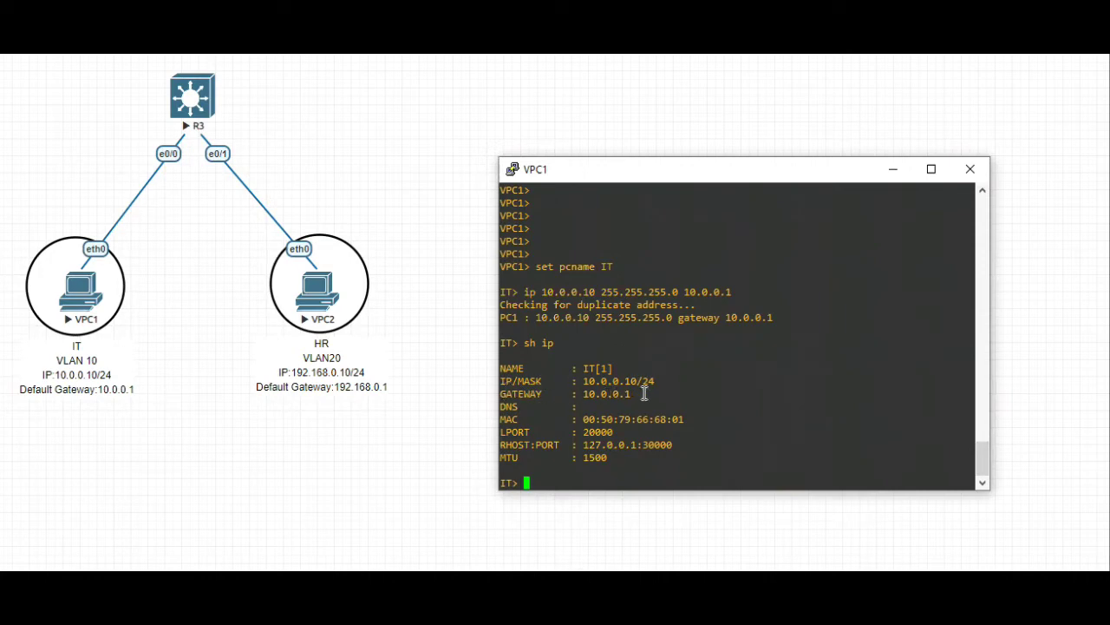
pyautogui.moveTo(644, 394); pyautogui.dragTo(499, 394)
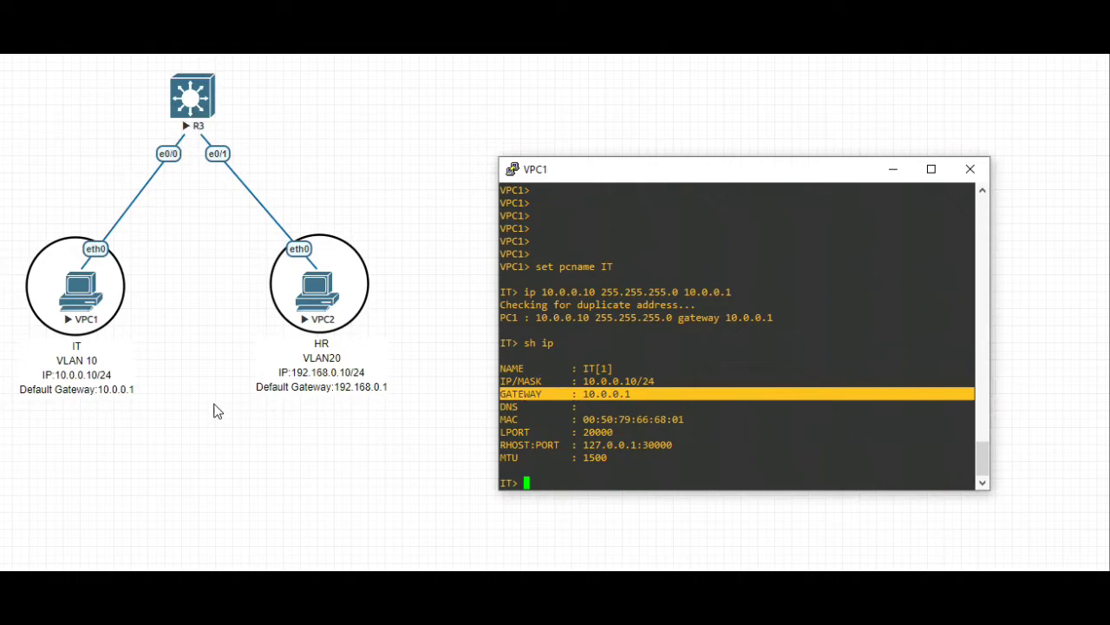
pyautogui.click(892, 173)
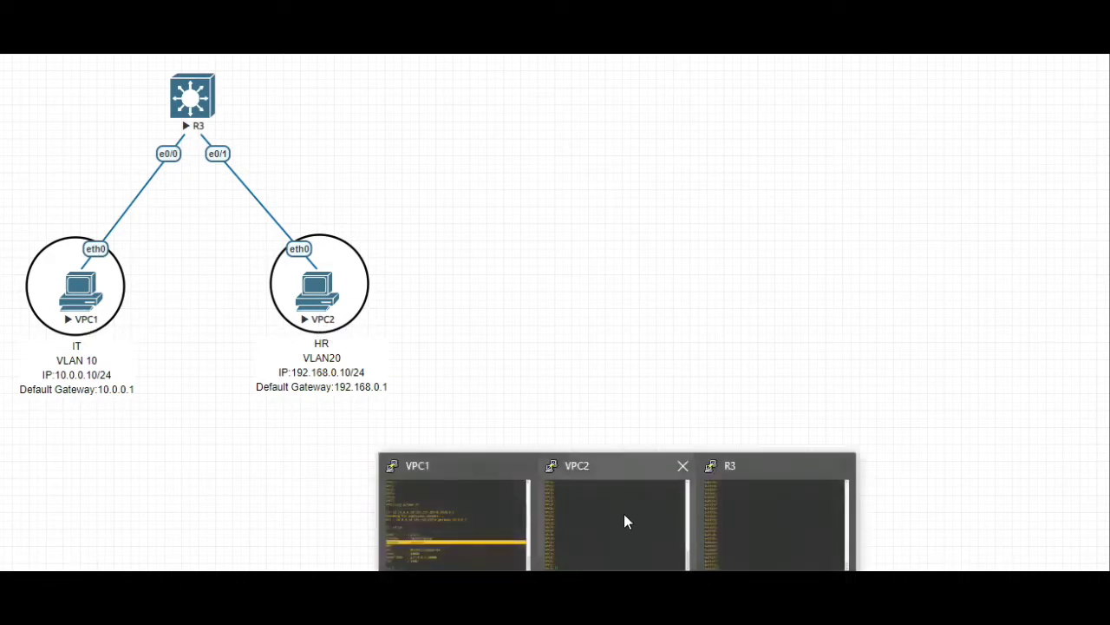
# Bring up the VPC2 console and rename the PC to HR.
pyautogui.click(625, 516)
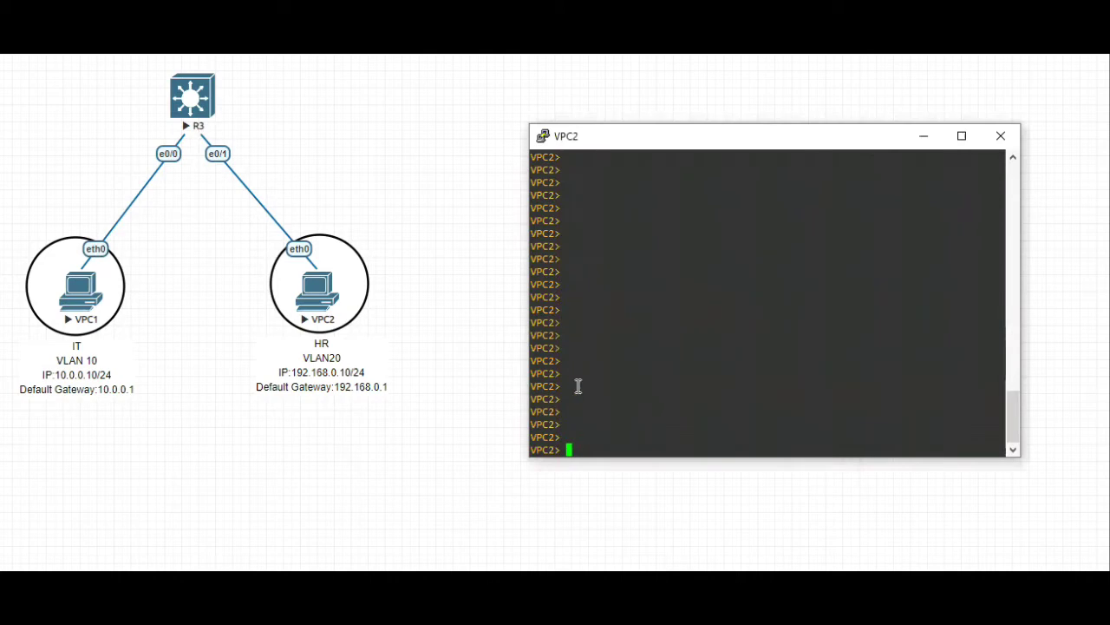
pyautogui.write('set pcname HR')
pyautogui.press('Return')
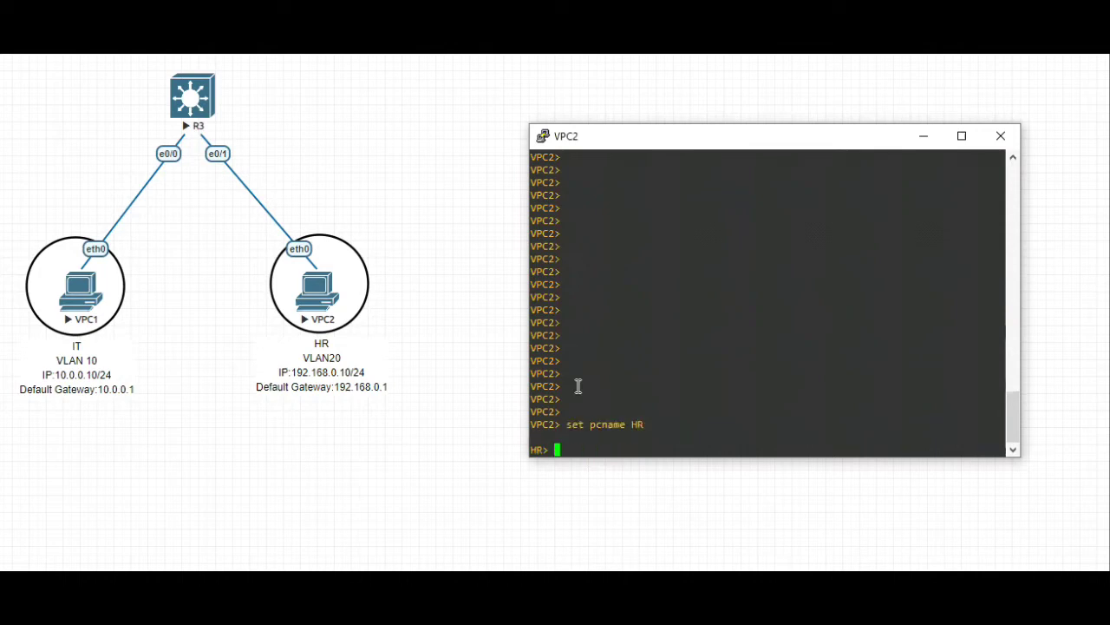
# Give HR address 192.168.0.10, mask 255.255.255.0 and gateway 192.168.0.1.
pyautogui.write('IP')
pyautogui.press('BackSpace')
pyautogui.press('BackSpace')
pyautogui.write('ip a')
pyautogui.press('BackSpace')
pyautogui.write('192.168.0.10 ')
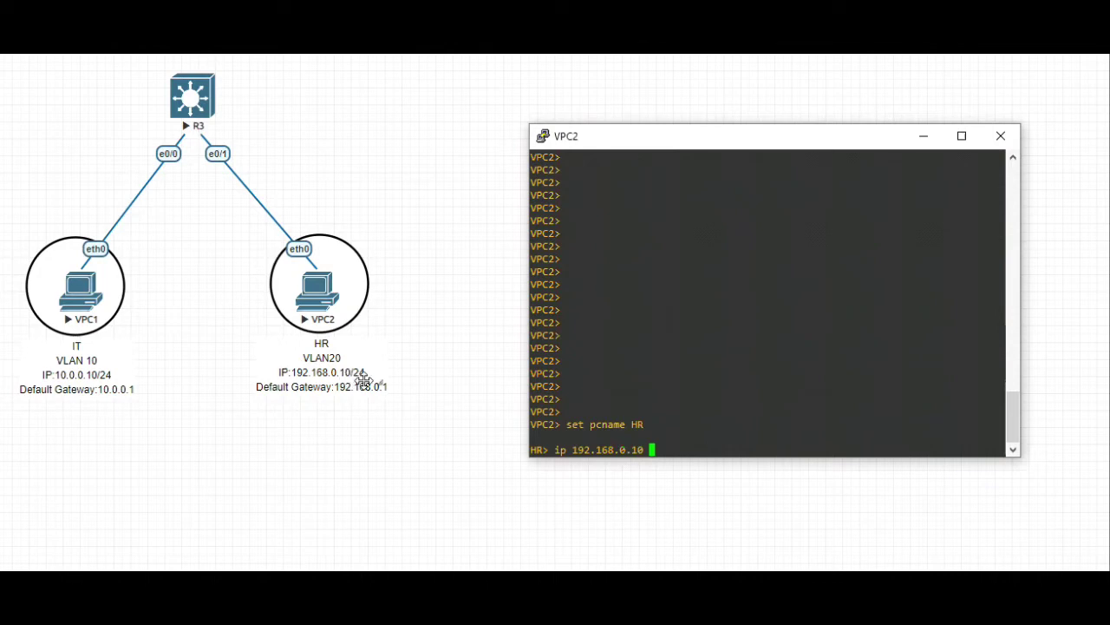
pyautogui.write('255.255.255.0 ')
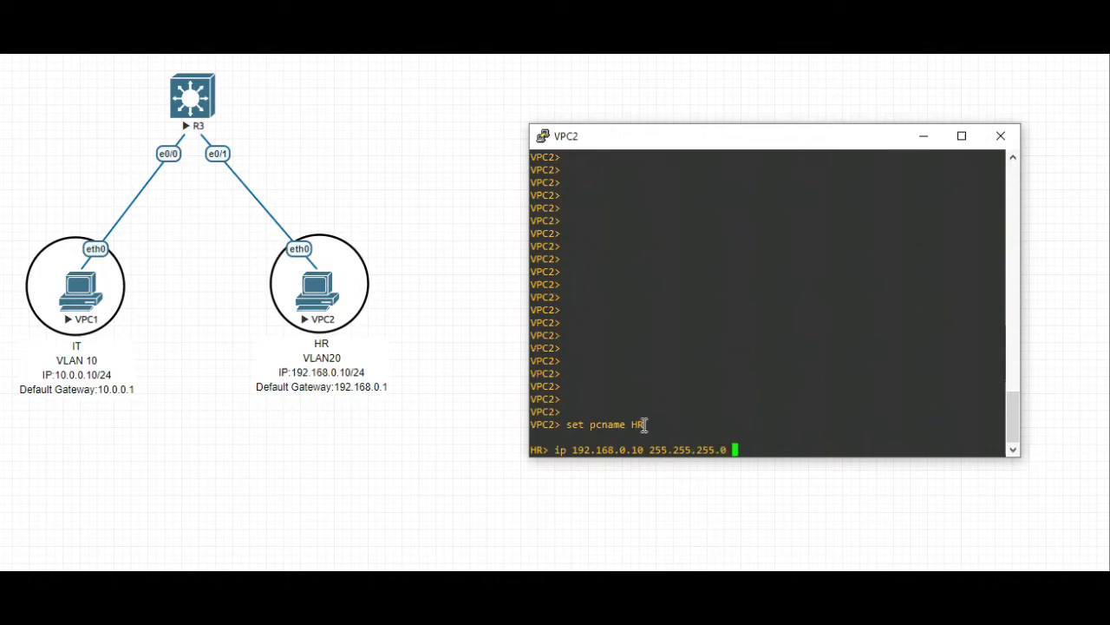
pyautogui.write('192.168.0.1')
pyautogui.press('Return')
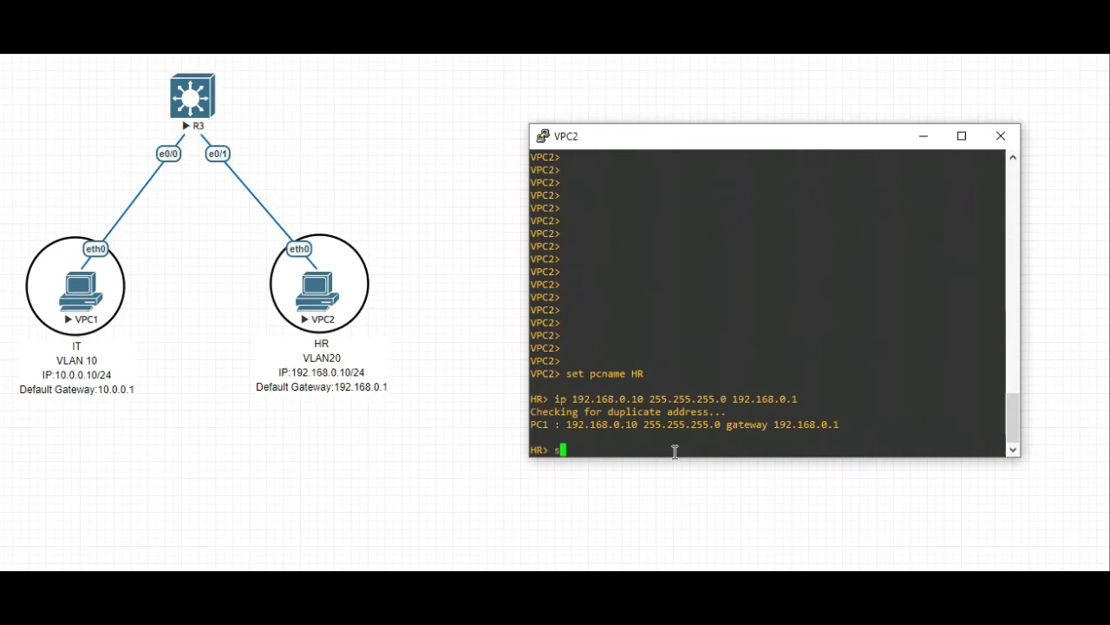
# Confirm HR's settings with 'sh ip' and minimize the VPC2 console.
pyautogui.write('sh ip')
pyautogui.press('Return')
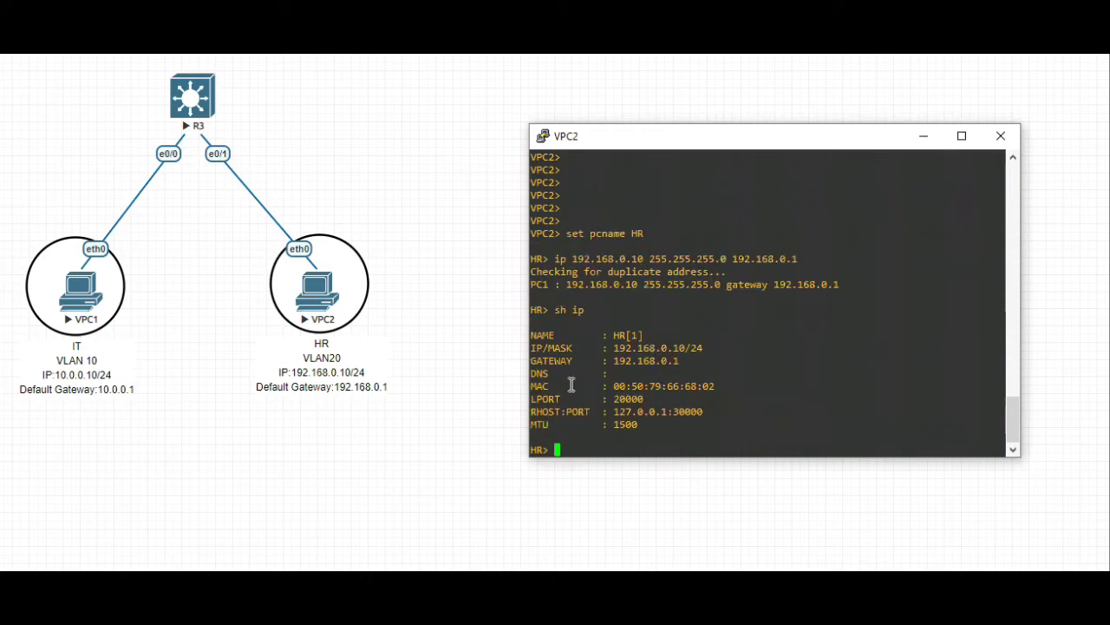
pyautogui.moveTo(530, 348)
pyautogui.mouseDown()
pyautogui.moveTo(702, 349)
pyautogui.moveTo(530, 360)
pyautogui.mouseUp()
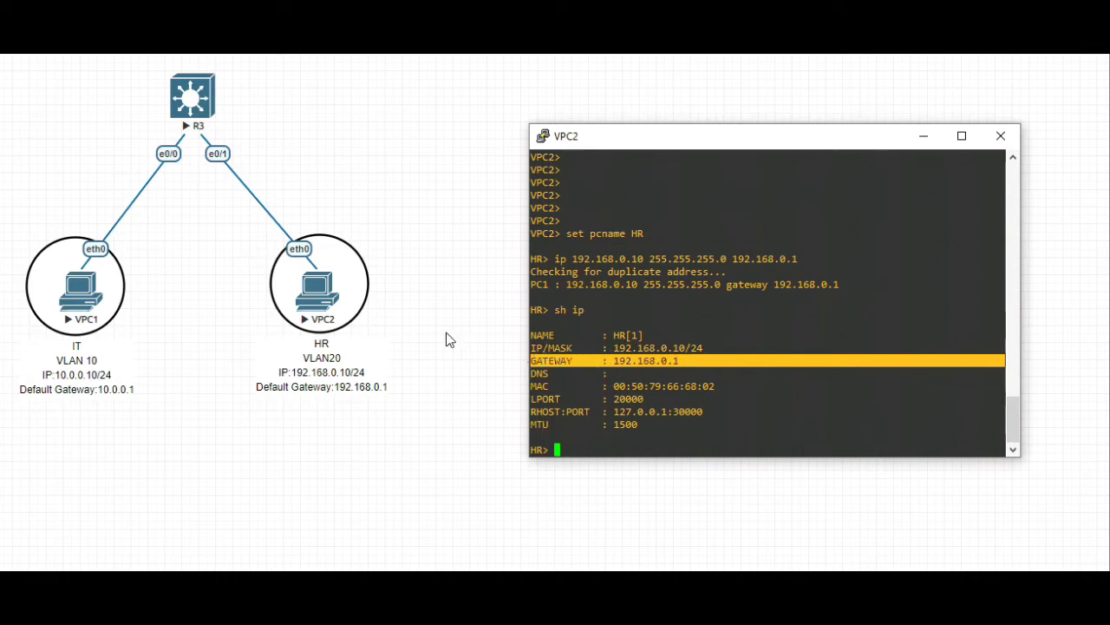
pyautogui.click(921, 137)
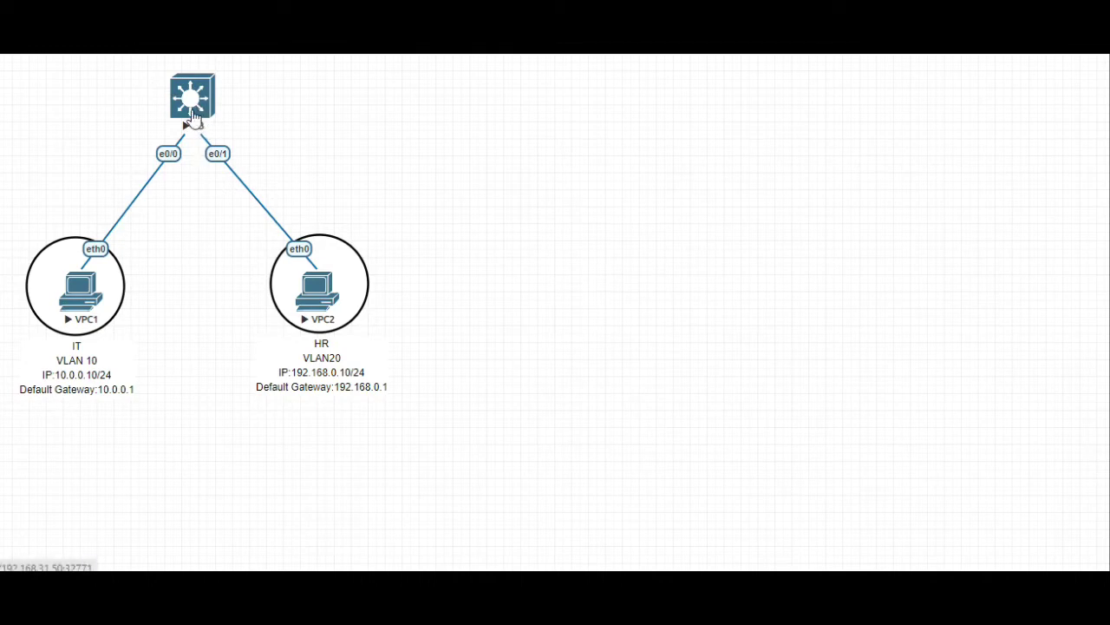
# Open the PuTTY console of the R3 switch from its topology node.
pyautogui.click(168, 153)
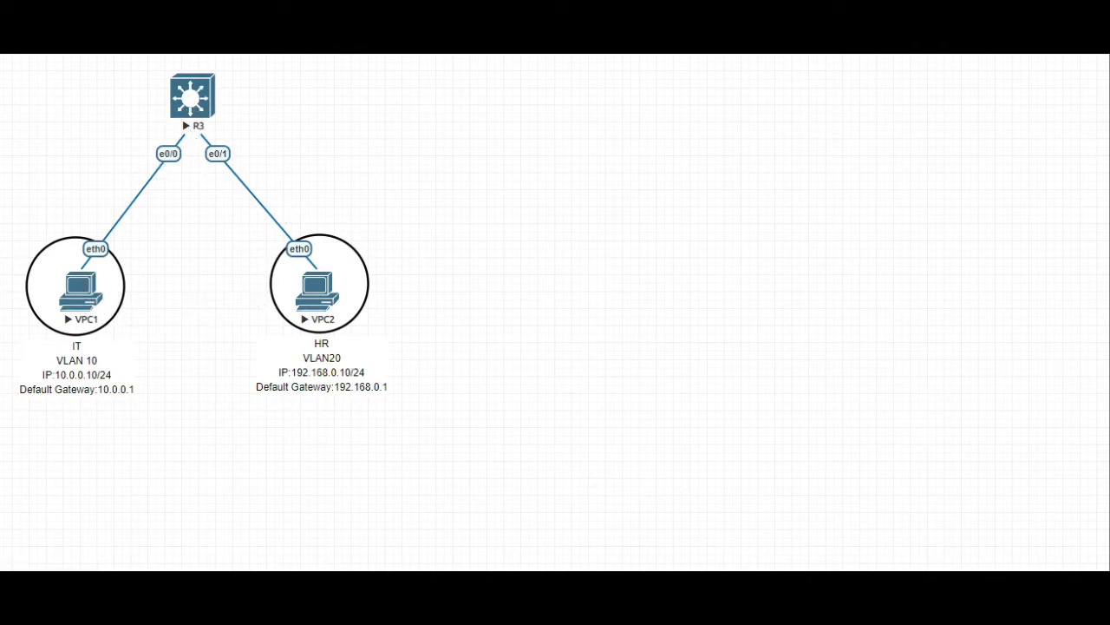
# Move the R3 console aside, enter privileged mode and configure terminal.
pyautogui.moveTo(524, 508)
pyautogui.click(735, 517)
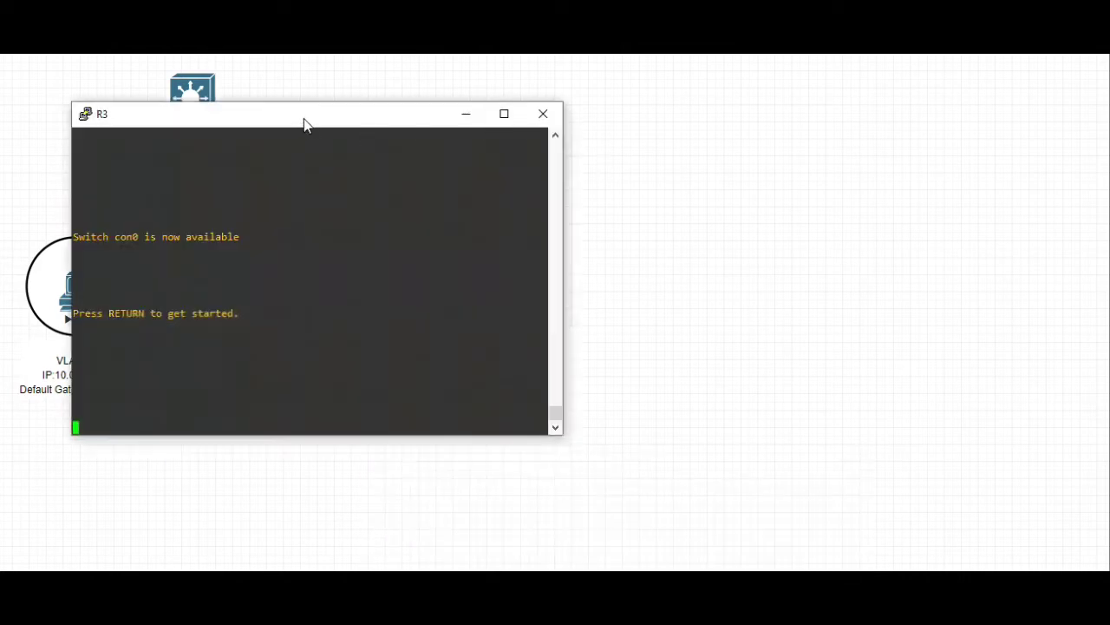
pyautogui.moveTo(310, 124); pyautogui.dragTo(681, 122)
pyautogui.press('Return')
pyautogui.press('Return')
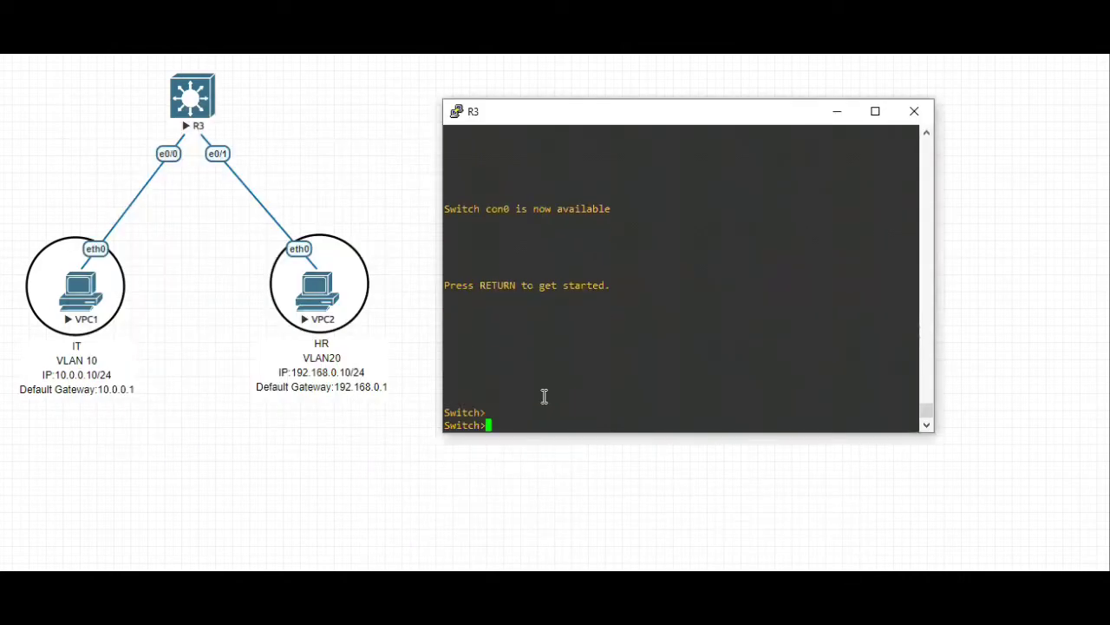
pyautogui.write('en')
pyautogui.press('Return')
pyautogui.write('c')
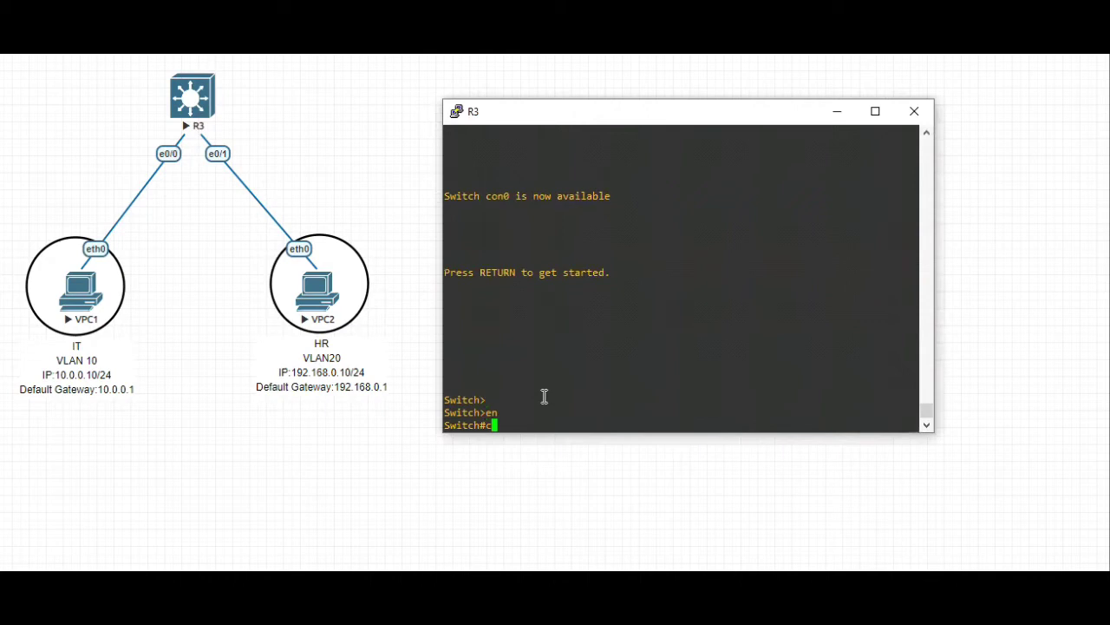
pyautogui.write('onf')
pyautogui.press('Tab')
pyautogui.press('Return')
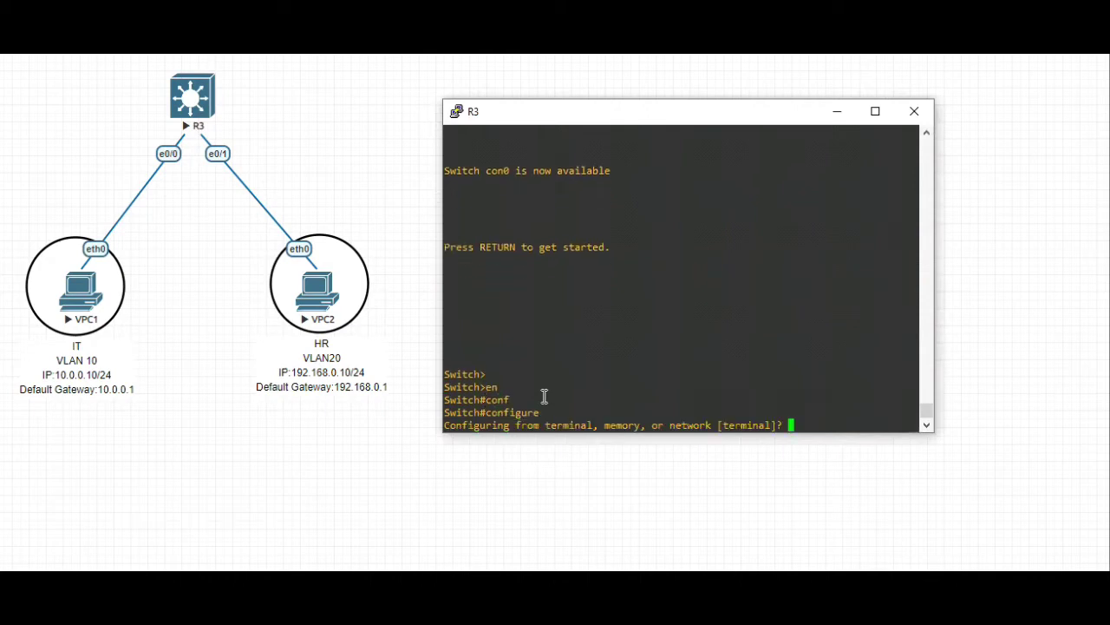
pyautogui.press('Return')
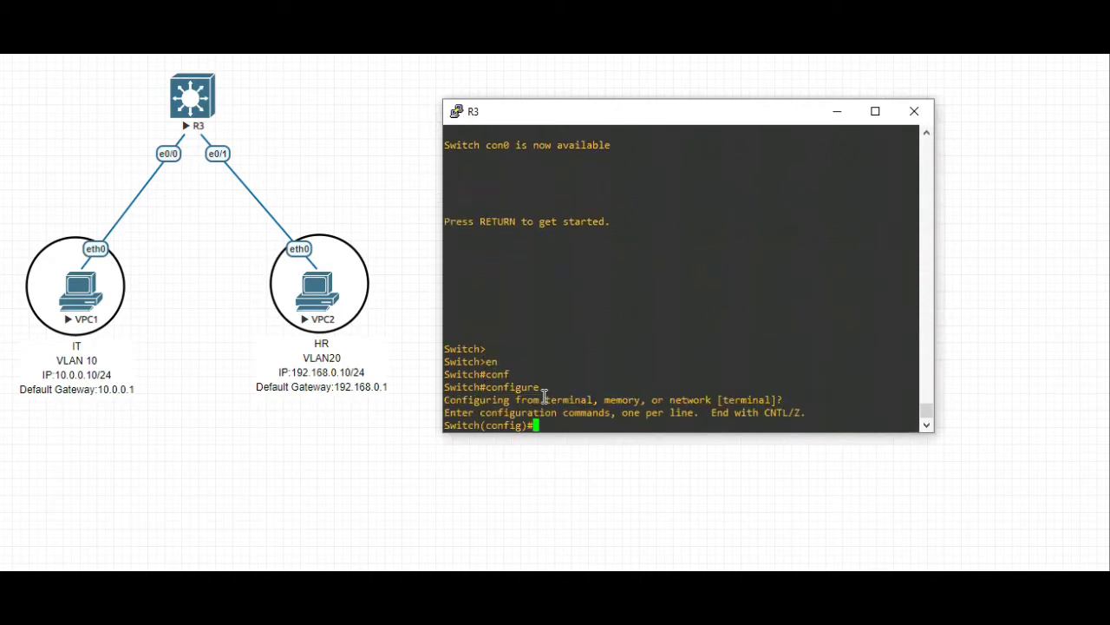
# Set interface ethernet 0/0 to switchport mode access.
pyautogui.write('int')
pyautogui.press('Tab')
pyautogui.write('eth')
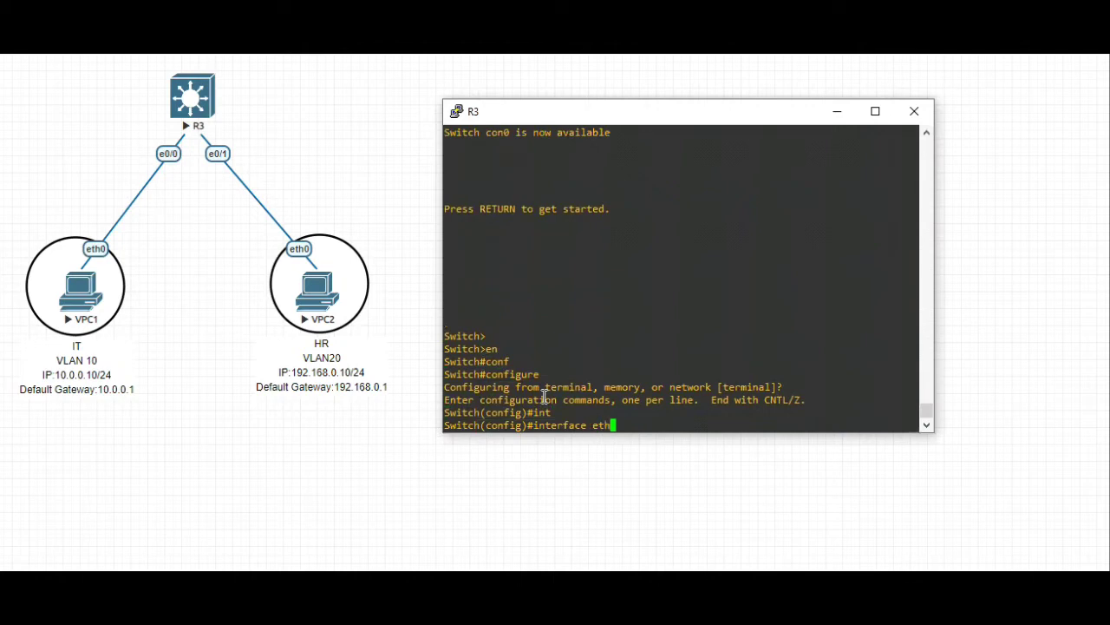
pyautogui.press('Tab')
pyautogui.write('0/0')
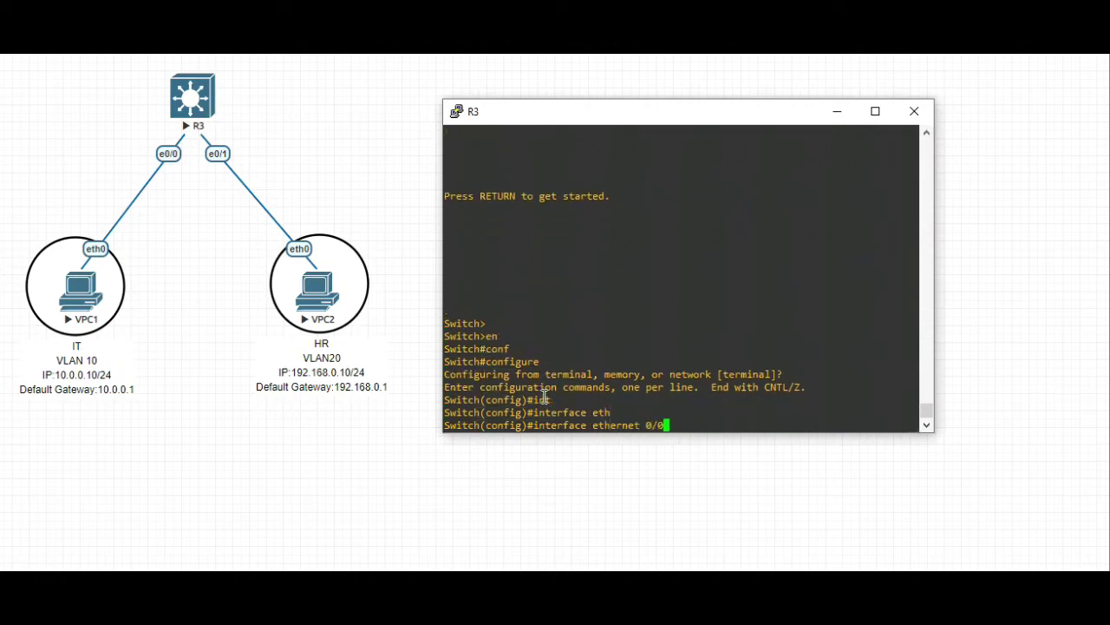
pyautogui.press('Return')
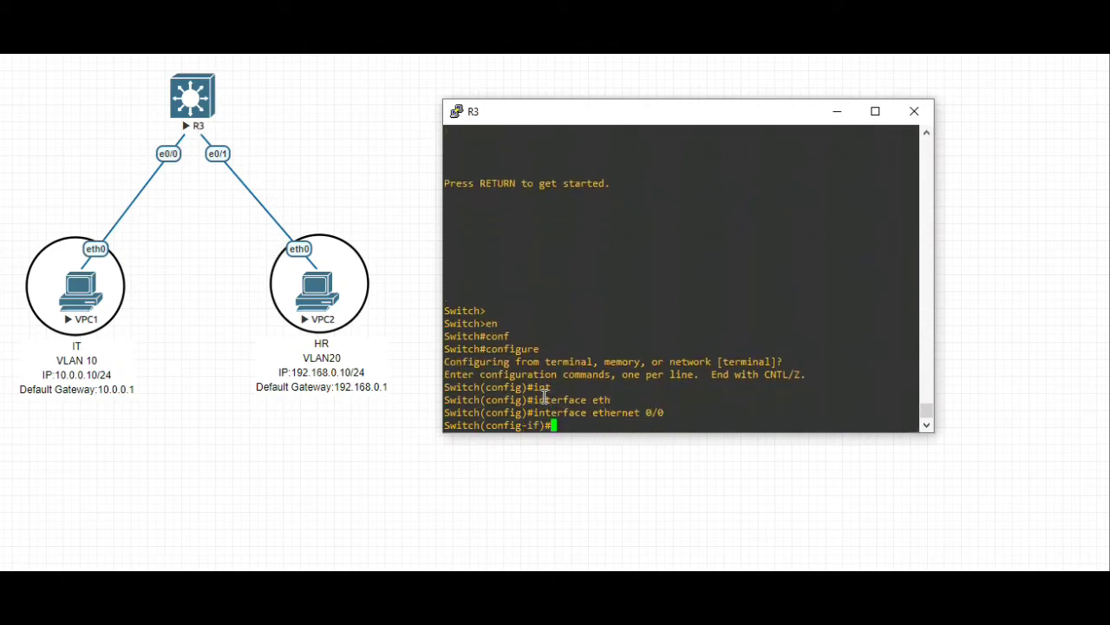
pyautogui.write('sw')
pyautogui.press('Tab')
pyautogui.write('a')
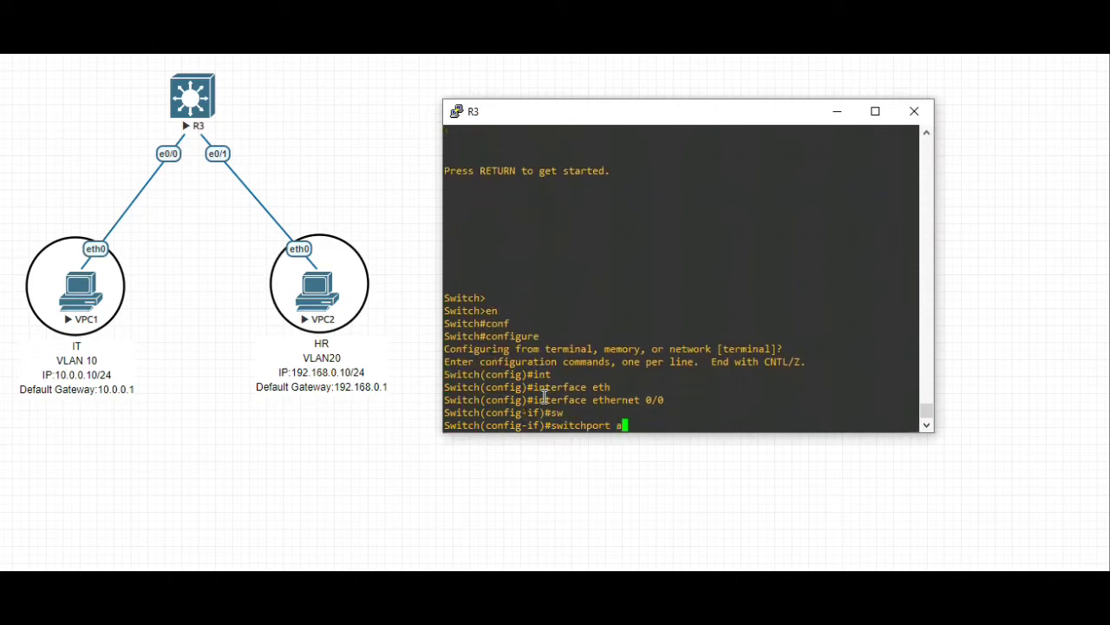
pyautogui.press('BackSpace')
pyautogui.write('mo')
pyautogui.press('Tab')
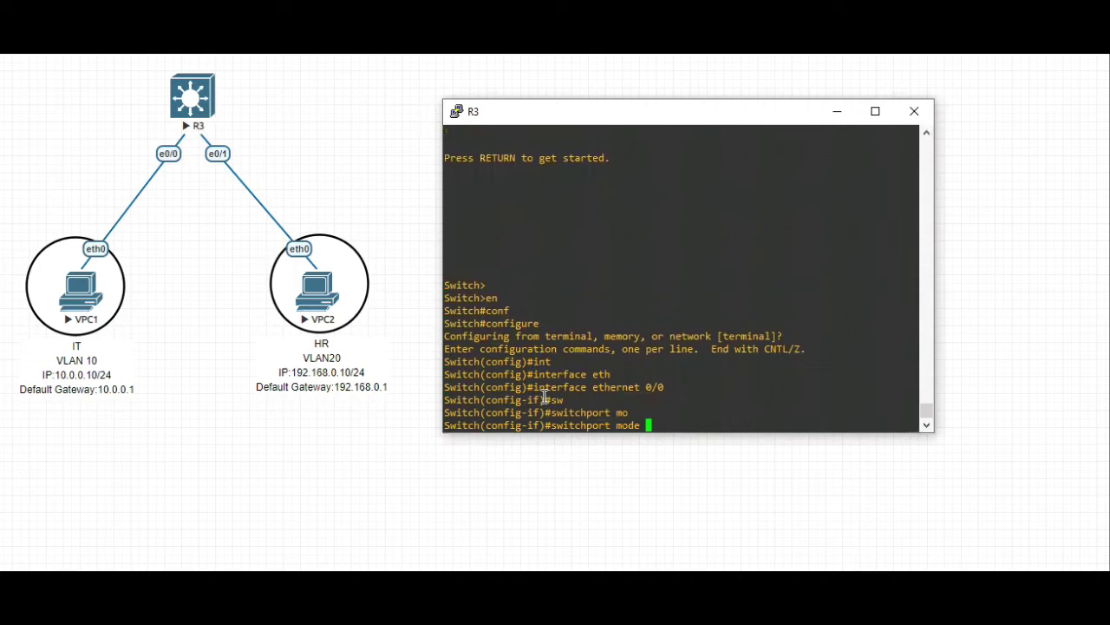
pyautogui.write('a')
pyautogui.press('Tab')
pyautogui.press('Return')
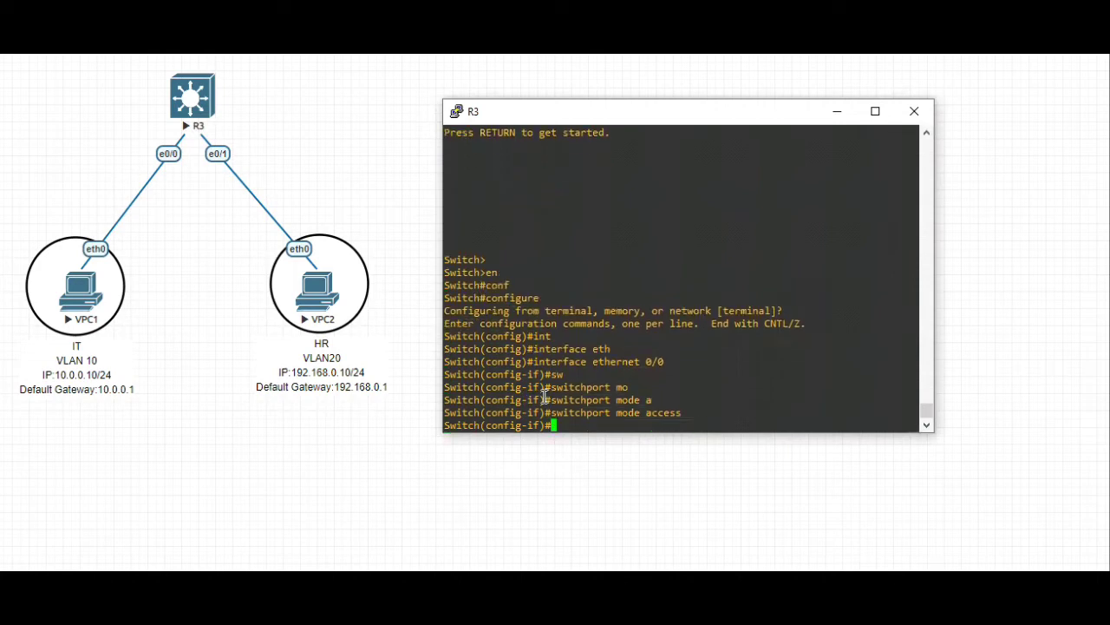
# Assign ethernet 0/0 to access VLAN 10 and exit the interface.
pyautogui.write('sw')
pyautogui.press('Tab')
pyautogui.write('a')
pyautogui.press('Tab')
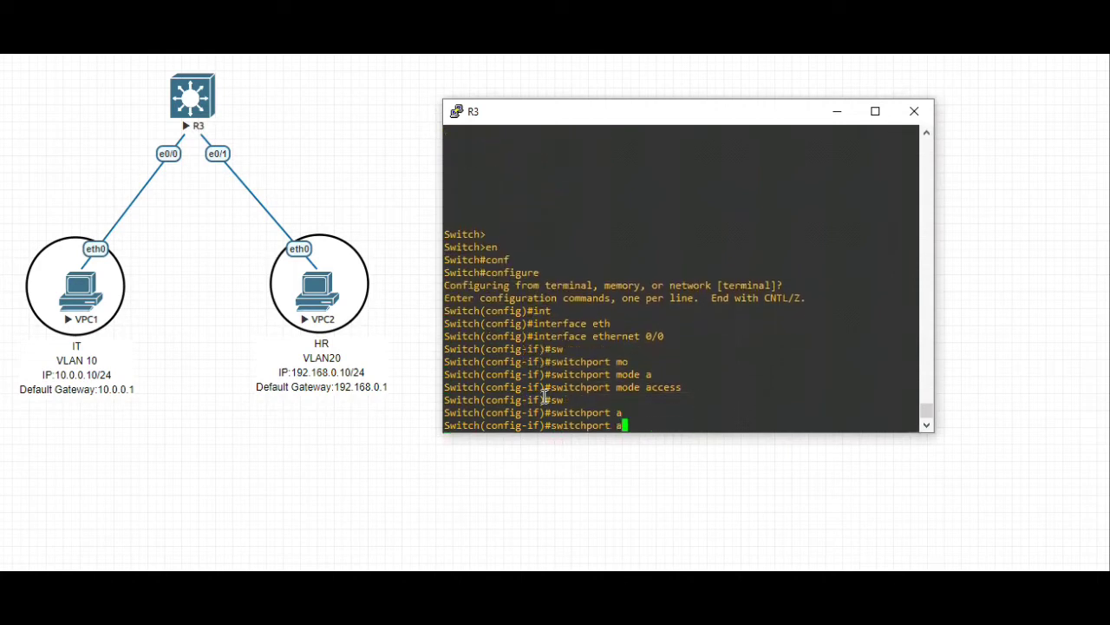
pyautogui.write('c')
pyautogui.press('Tab')
pyautogui.write('v')
pyautogui.press('Tab')
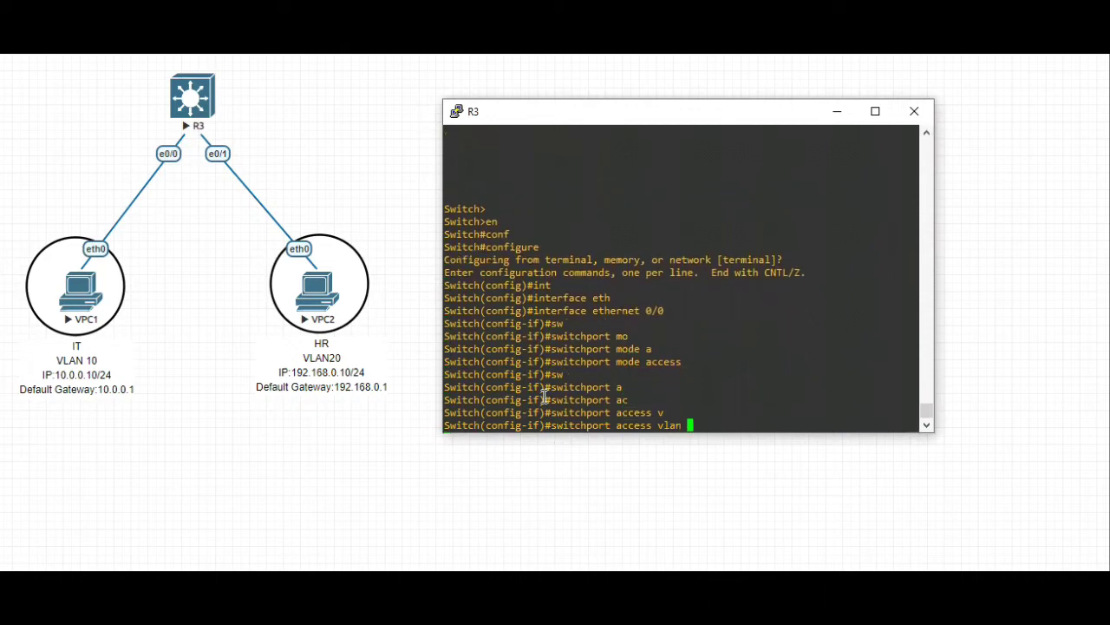
pyautogui.write('10')
pyautogui.press('Return')
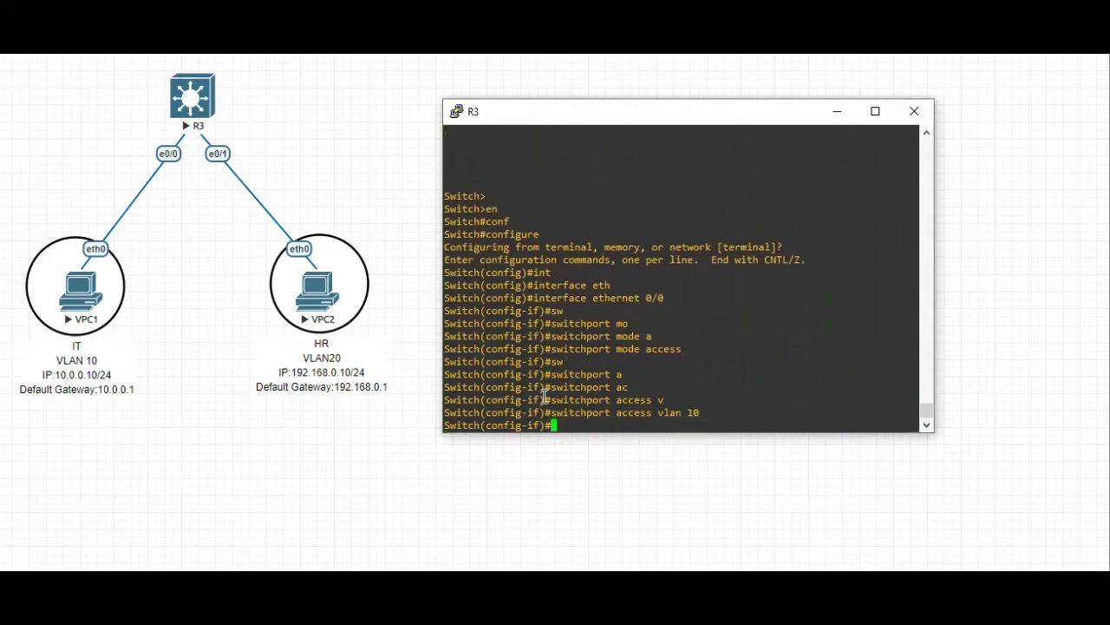
pyautogui.write('exit')
pyautogui.press('Return')
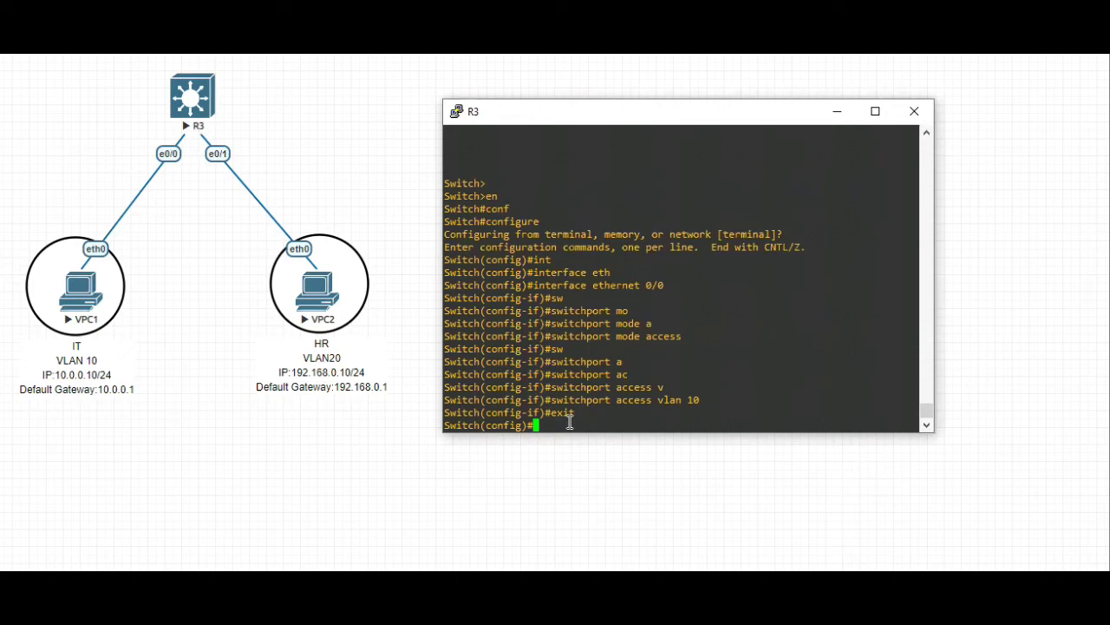
# Set interface ethernet 0/1 to switchport mode access.
pyautogui.write('int')
pyautogui.press('Tab')
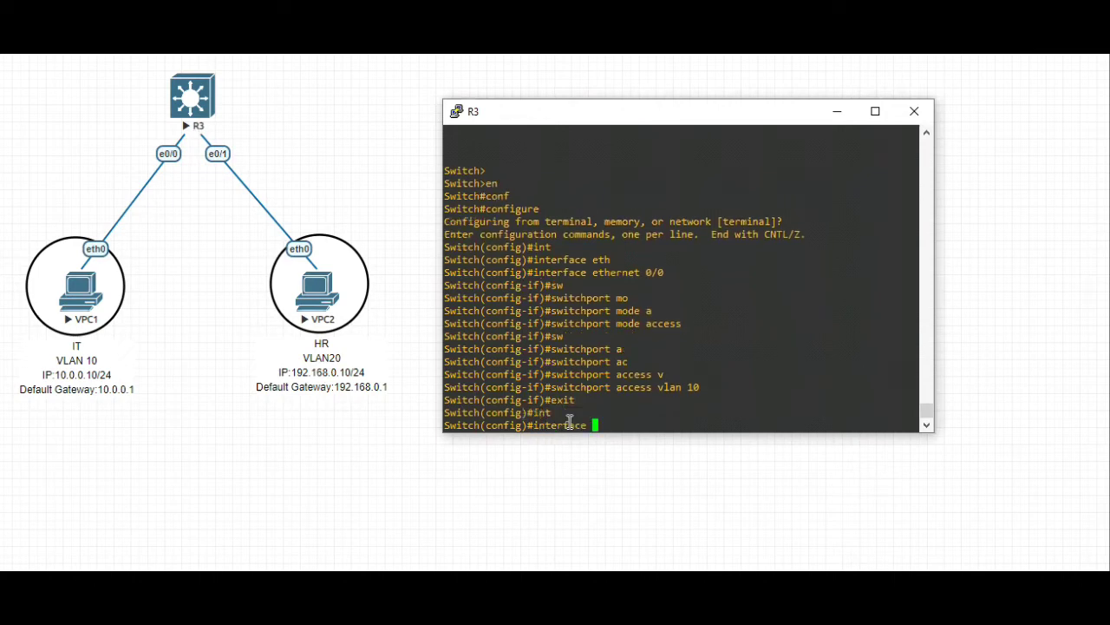
pyautogui.write('eth')
pyautogui.press('Tab')
pyautogui.write('0')
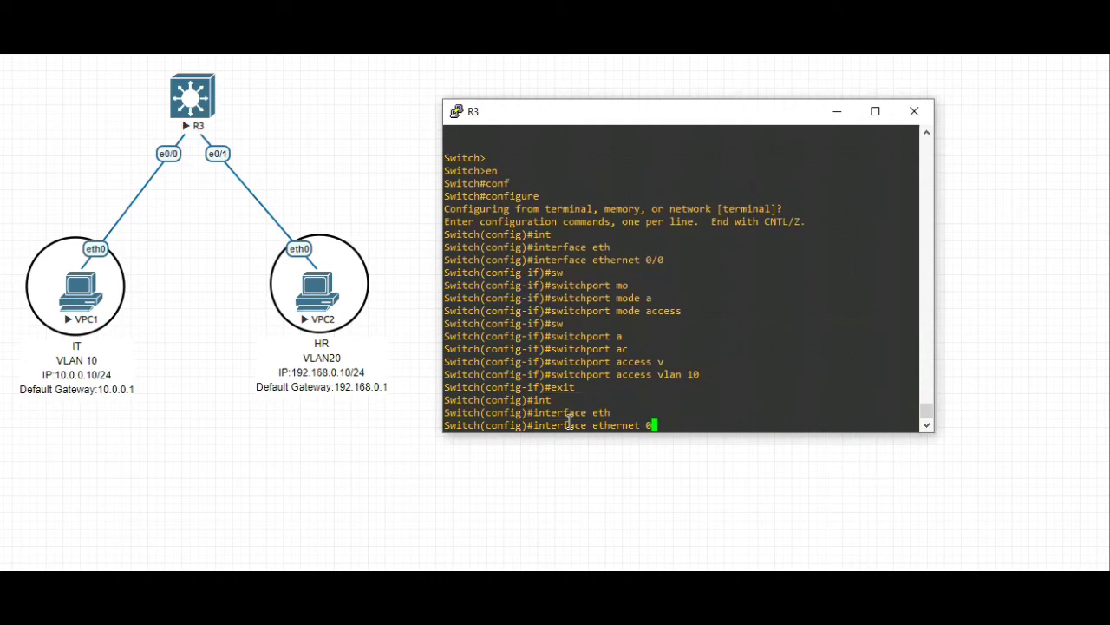
pyautogui.write('/1')
pyautogui.press('Return')
pyautogui.write('sw')
pyautogui.press('Tab')
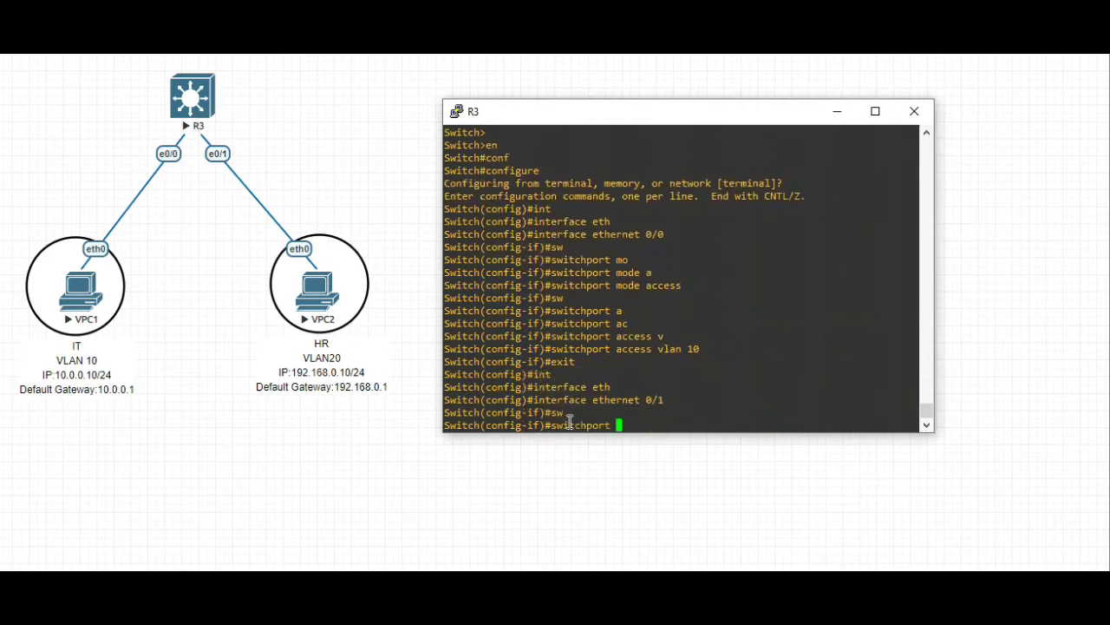
pyautogui.write('m')
pyautogui.press('Tab')
pyautogui.write('a')
pyautogui.press('Tab')
pyautogui.press('Return')
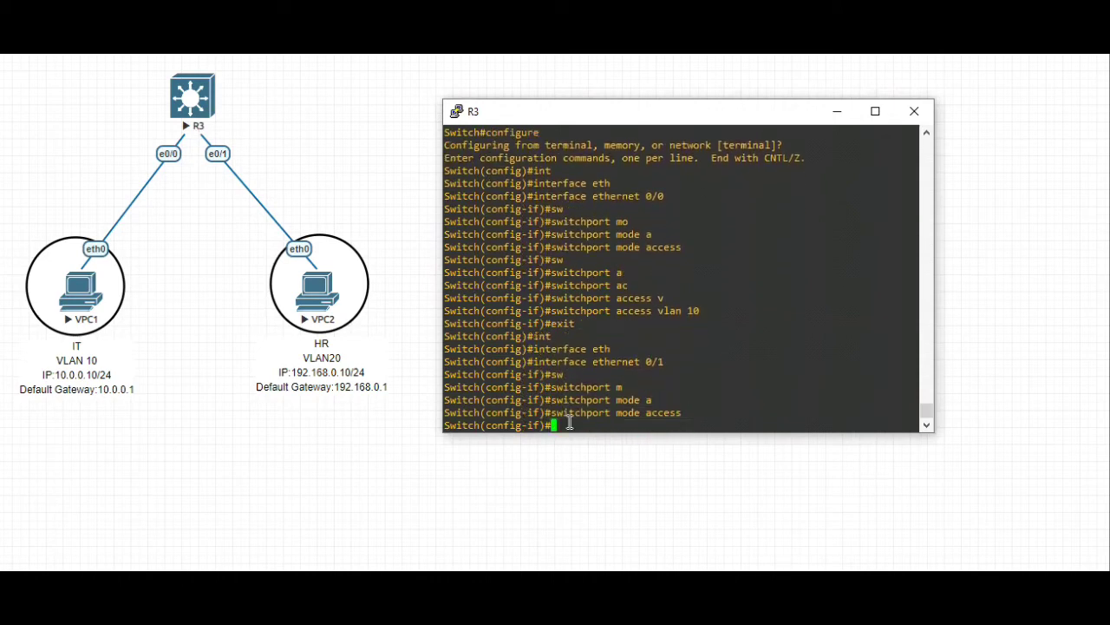
# Assign ethernet 0/1 to access VLAN 20 and leave configuration mode.
pyautogui.write('sw')
pyautogui.press('Tab')
pyautogui.write('a')
pyautogui.press('Tab')
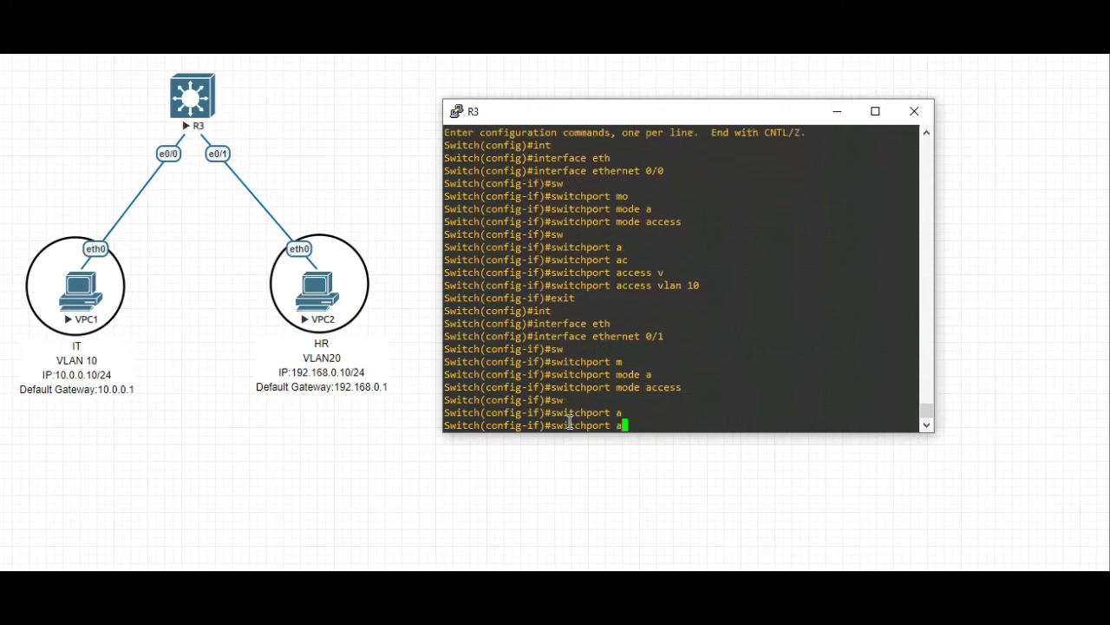
pyautogui.write('c')
pyautogui.press('Tab')
pyautogui.write('v')
pyautogui.press('Tab')
pyautogui.write('2')
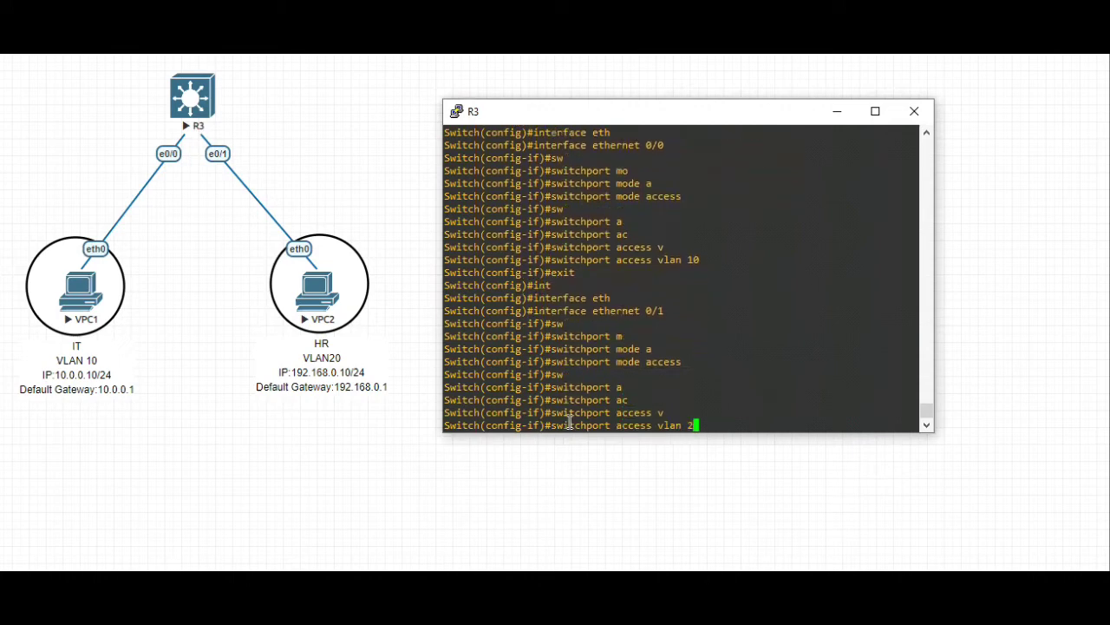
pyautogui.write('0')
pyautogui.press('Return')
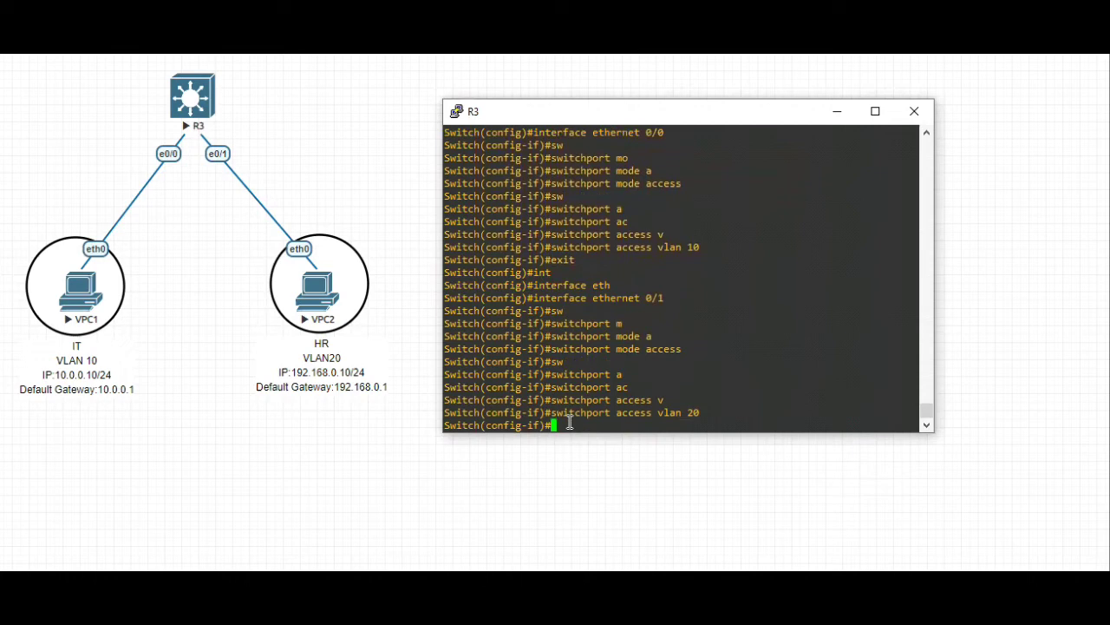
pyautogui.hotkey('ctrl', 'z')
pyautogui.hotkey('ctrl', 'z')
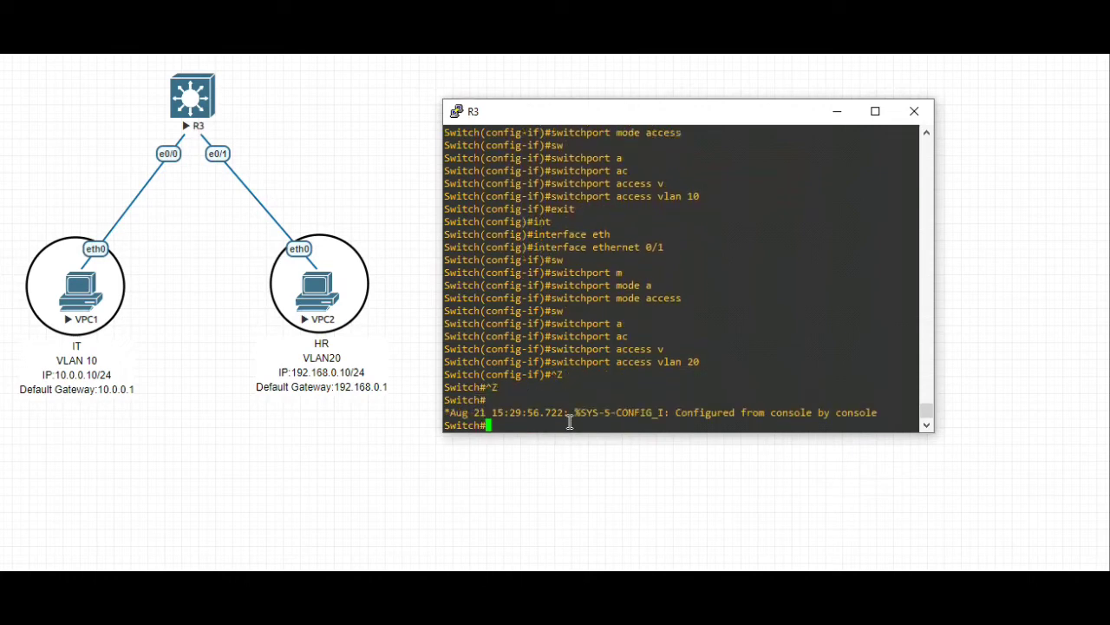
# Re-enter configure terminal and enable 'ip routing' on the switch.
pyautogui.write('conf')
pyautogui.press('Tab')
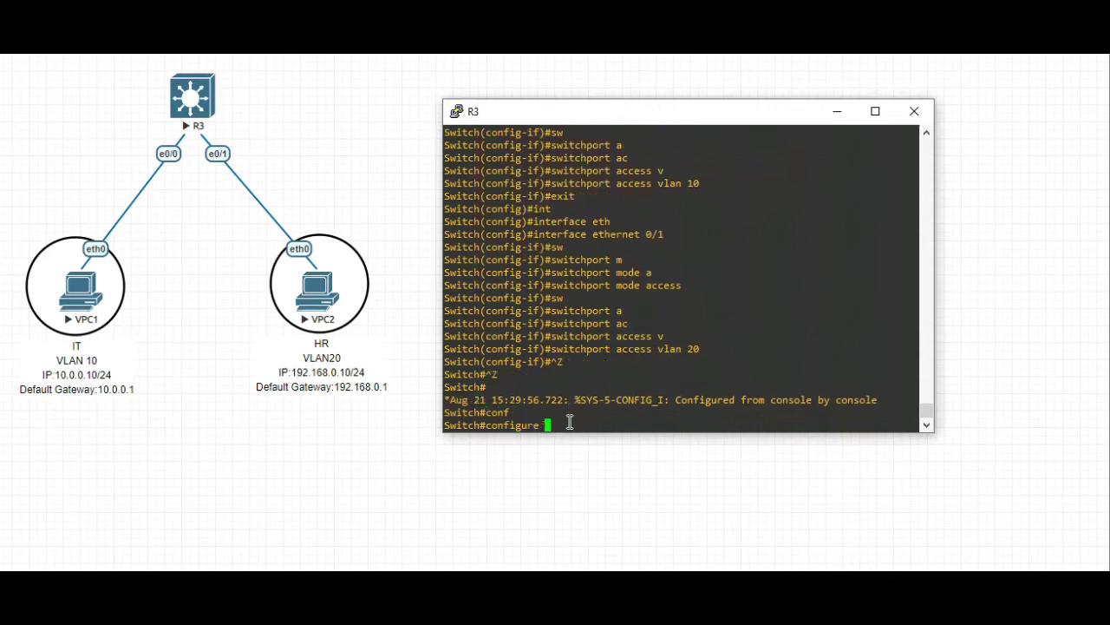
pyautogui.write('t')
pyautogui.press('Tab')
pyautogui.press('Return')
pyautogui.write('ip rout')
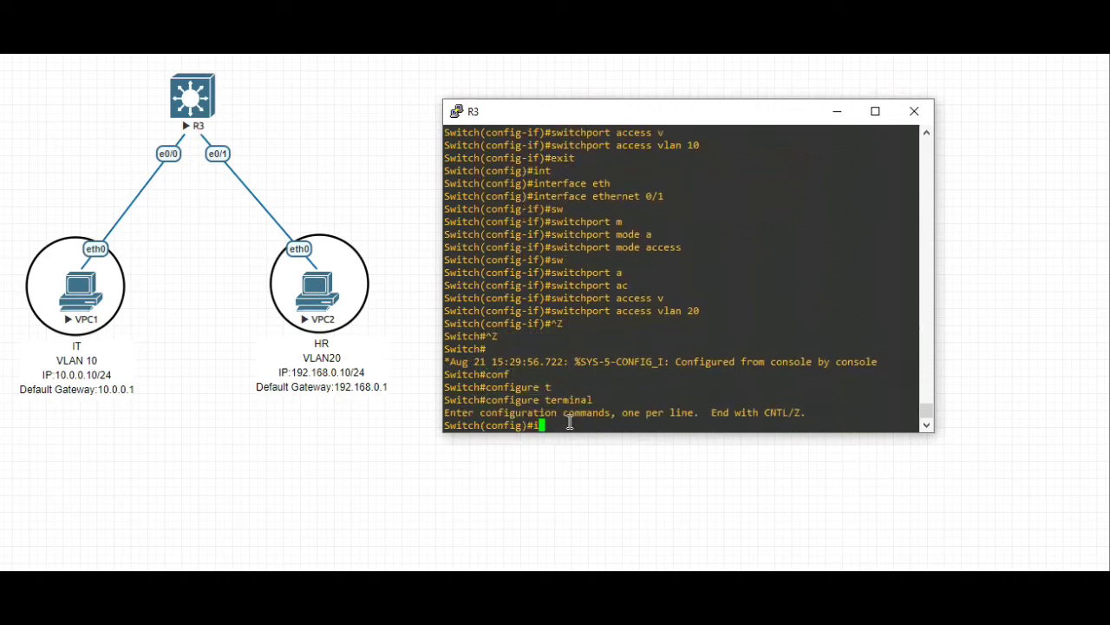
pyautogui.press('Tab')
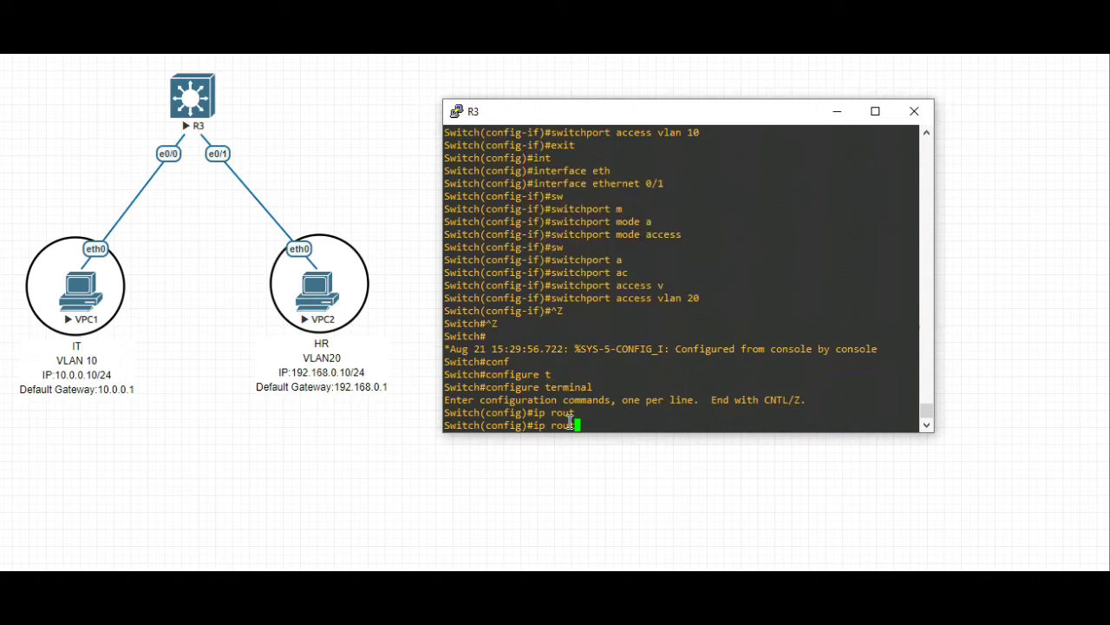
pyautogui.write('ing')
pyautogui.press('Return')
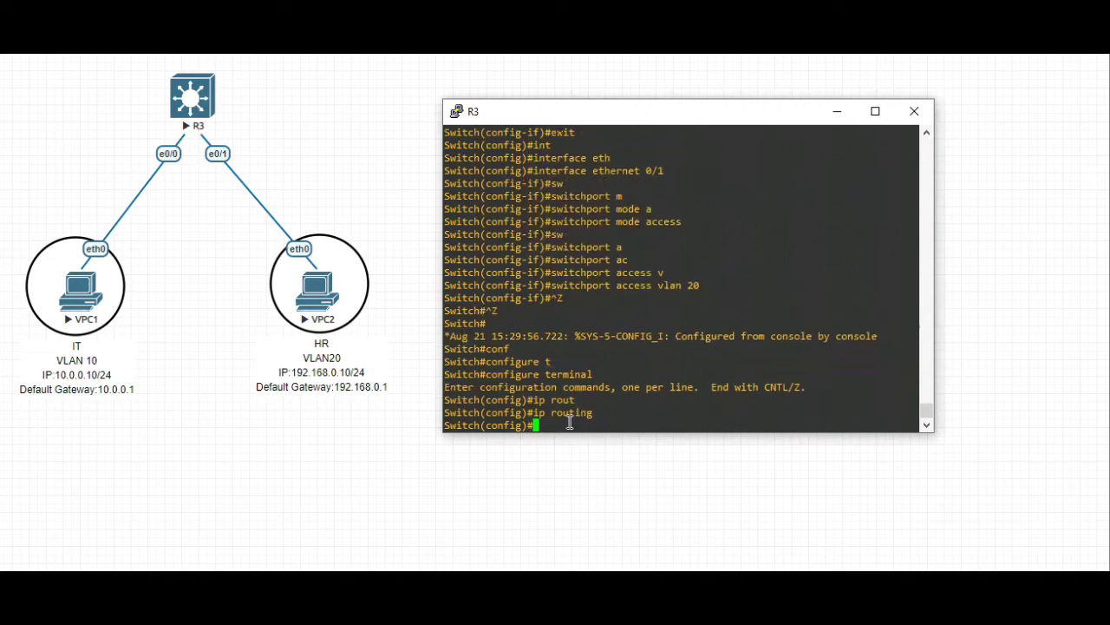
# Disable CEF with 'no ip cef' and leave configuration mode.
pyautogui.write('n')
pyautogui.write('o p cef')
pyautogui.press('BackSpace')
pyautogui.press('BackSpace')
pyautogui.press('BackSpace')
pyautogui.press('BackSpace')
pyautogui.press('BackSpace')
pyautogui.write('ip cef')
pyautogui.press('Return')
pyautogui.hotkey('ctrl', 'z')
pyautogui.hotkey('ctrl', 'z')
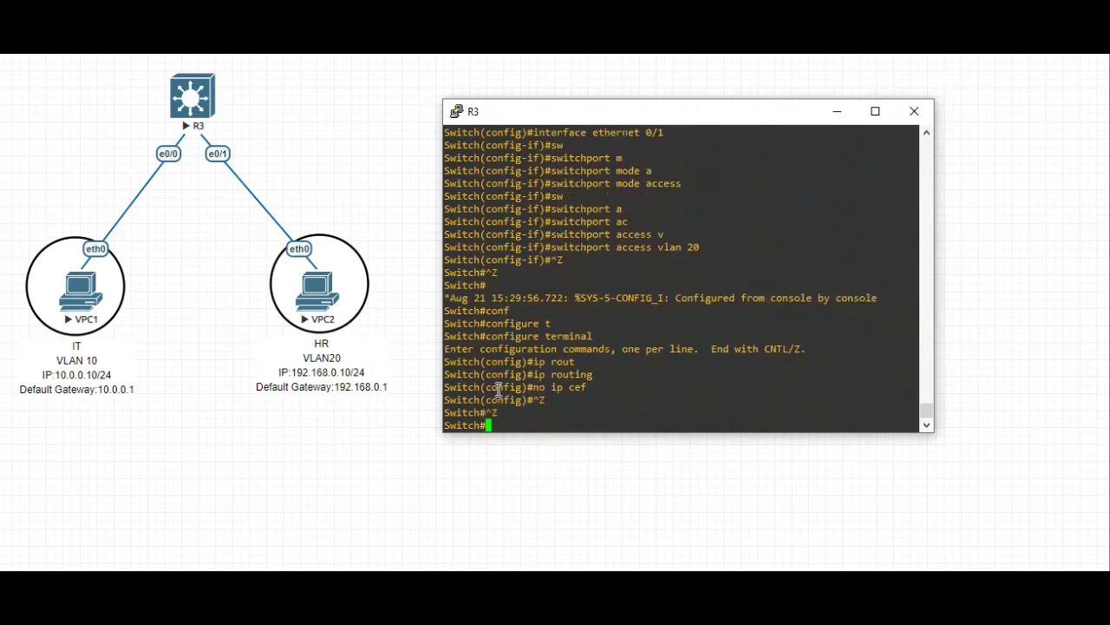
pyautogui.write('conf')
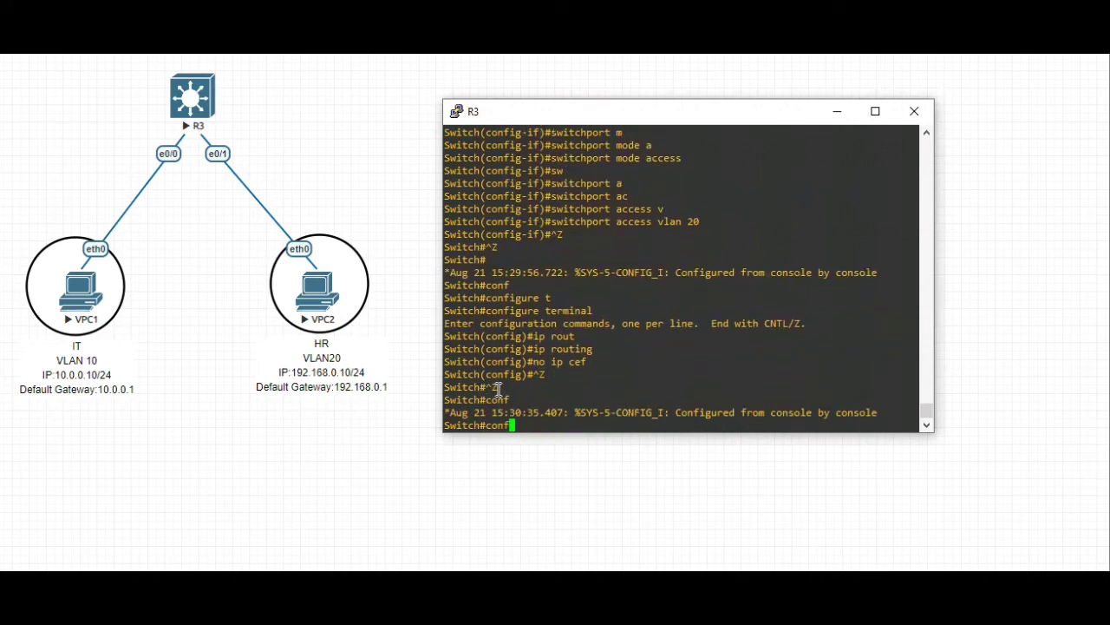
pyautogui.press('Tab')
# Enter configure terminal and create interface VLAN 10.
pyautogui.press('Return')
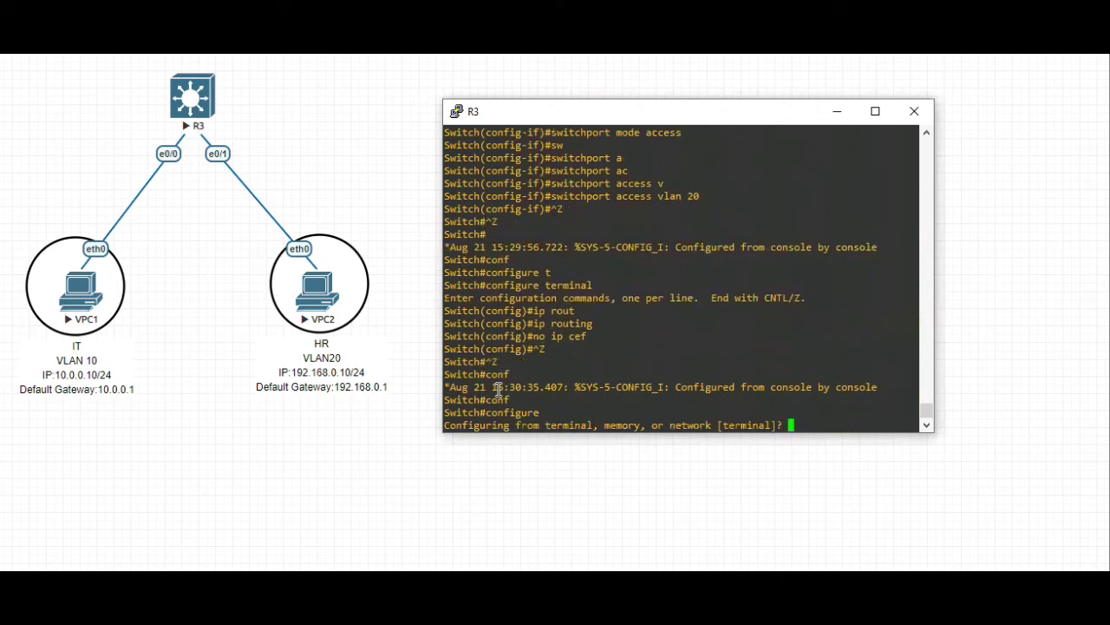
pyautogui.press('Return')
pyautogui.write('int')
pyautogui.press('Tab')
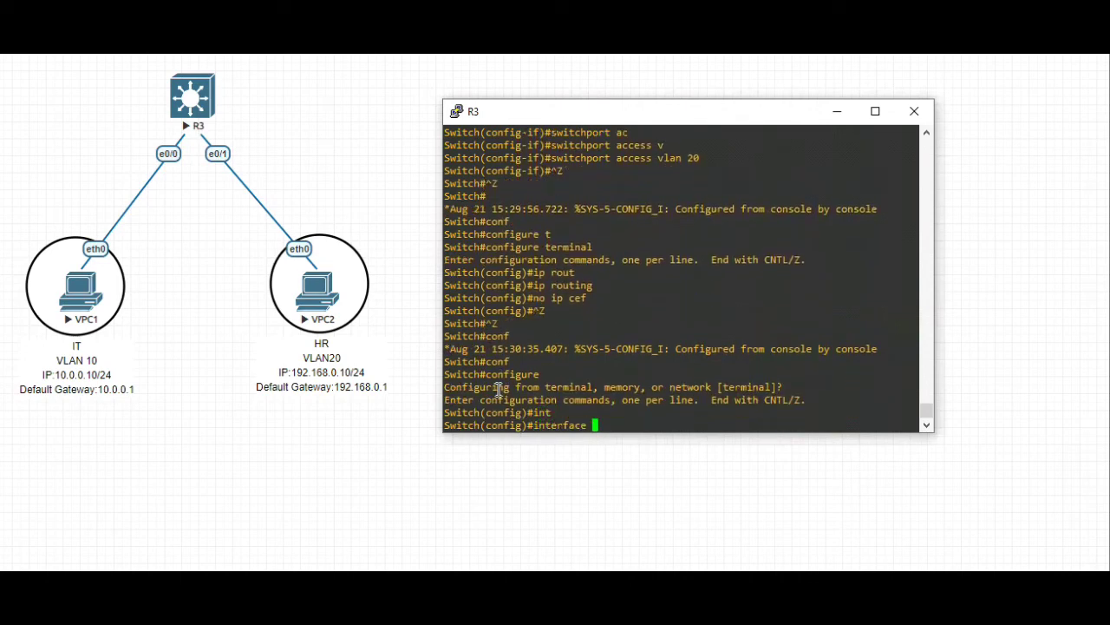
pyautogui.write('v')
pyautogui.press('Tab')
pyautogui.write('l')
pyautogui.press('Tab')
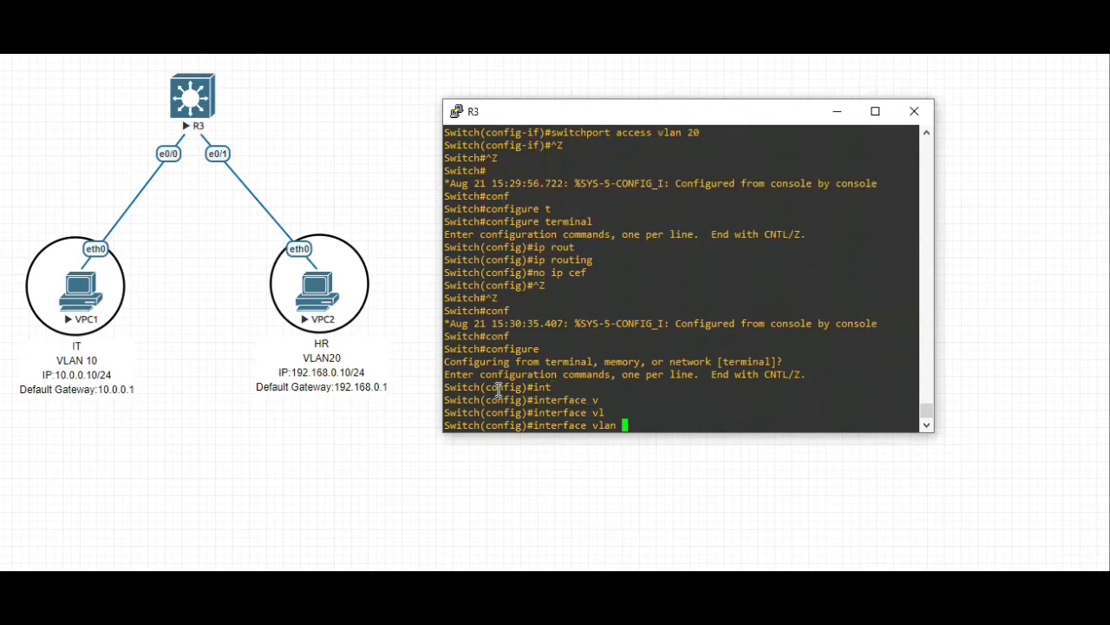
pyautogui.write('10')
pyautogui.press('Return')
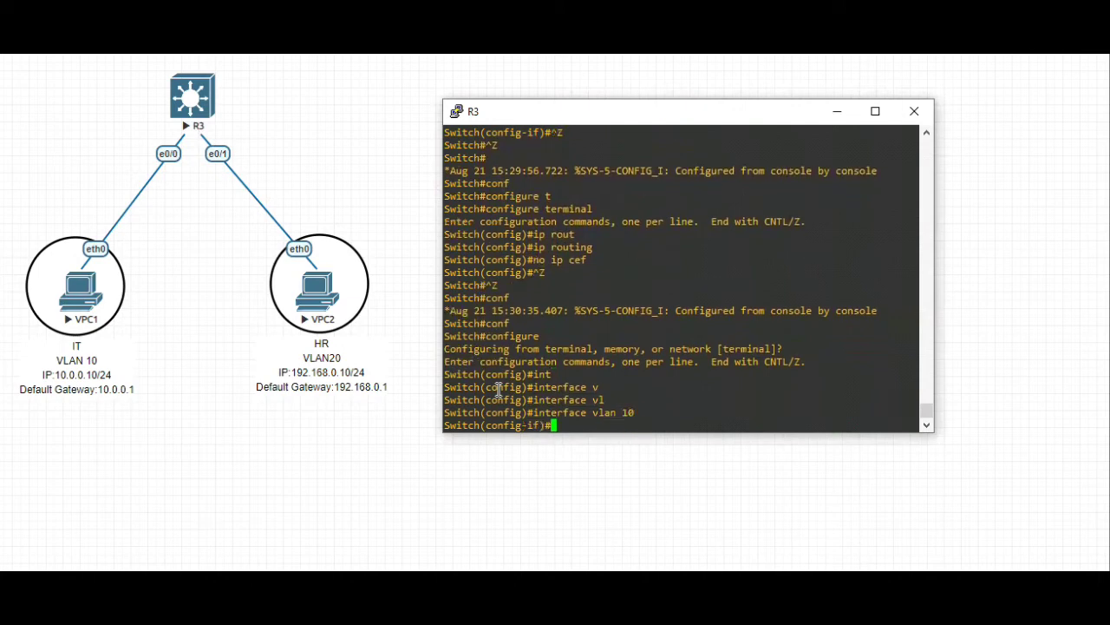
# Set VLAN 10 to 10.0.0.1 255.255.255.0, run no shutdown, and exit configuration.
pyautogui.write('ip add')
pyautogui.press('Tab')
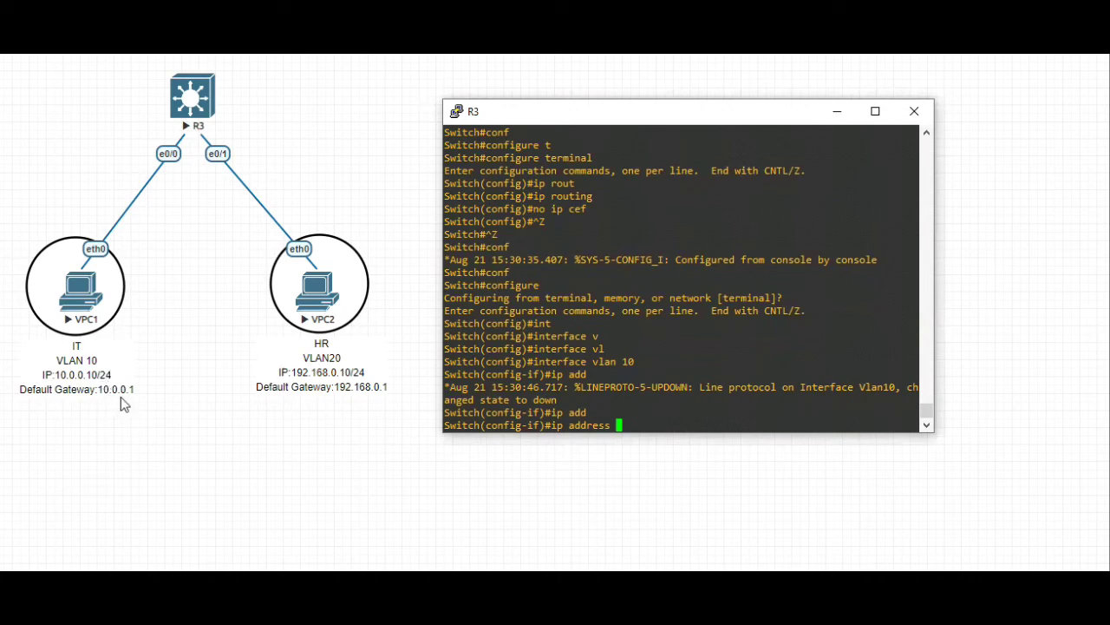
pyautogui.write('10.0.0.1 255.255.255.0')
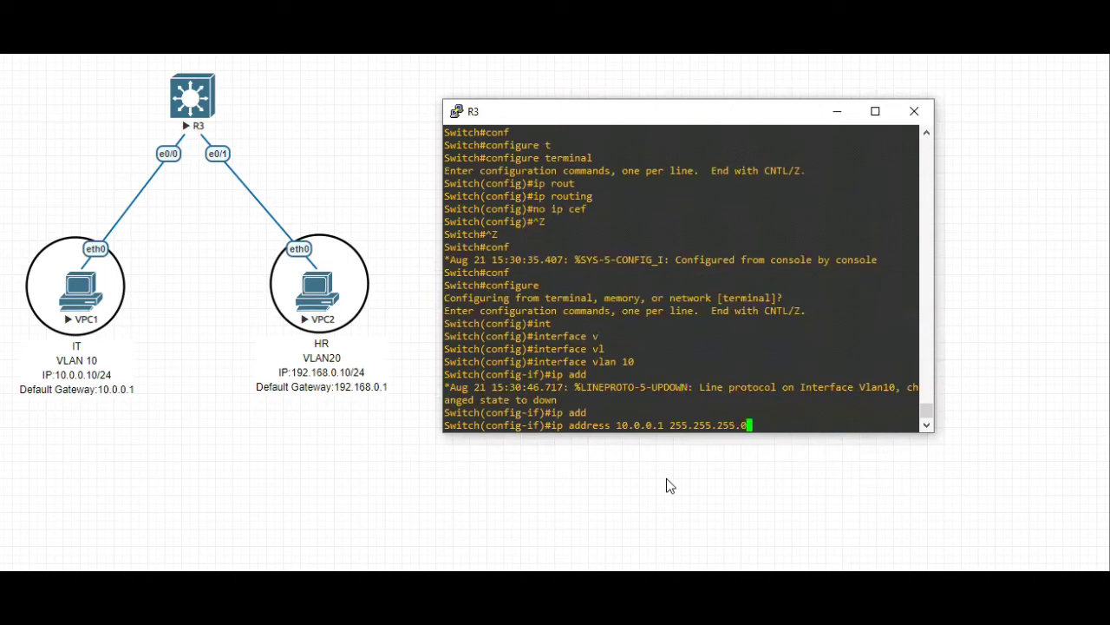
pyautogui.press('Return')
pyautogui.write('no shu')
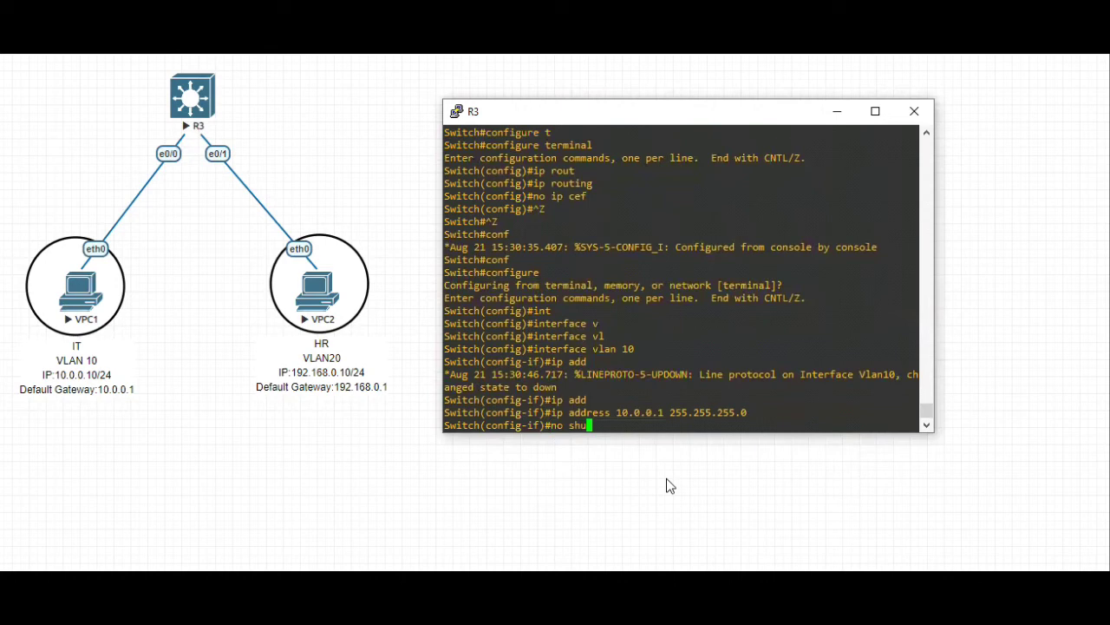
pyautogui.write('t')
pyautogui.press('Tab')
pyautogui.press('Return')
pyautogui.hotkey('ctrl', 'z')
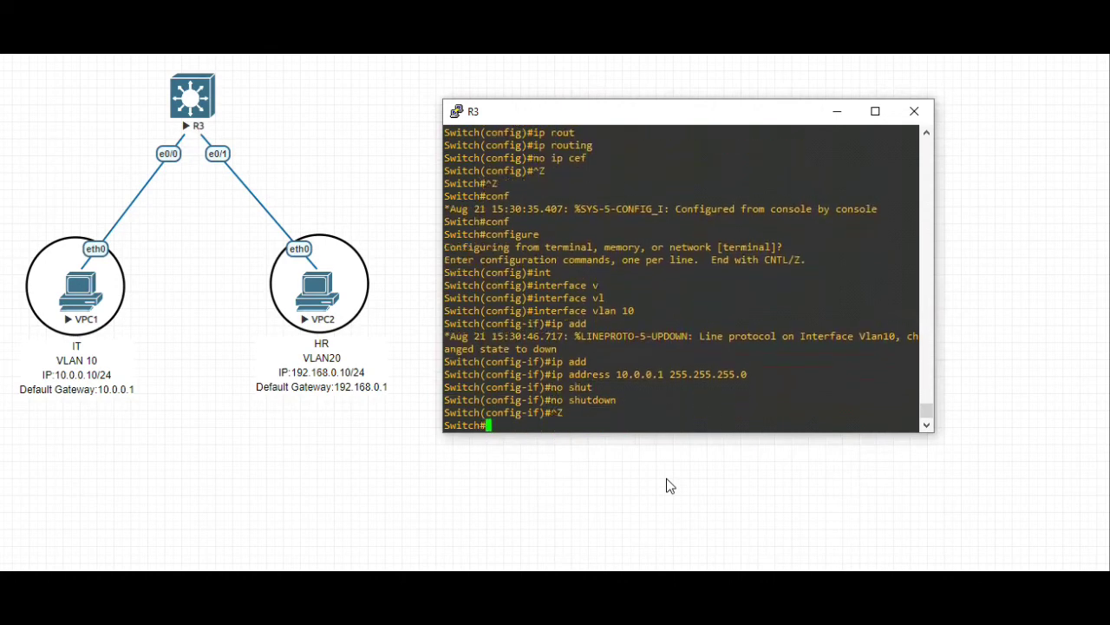
pyautogui.hotkey('ctrl', 'z')
# On R3, enter global configuration mode and open the interface vlan 20 configuration.
pyautogui.write('conf')
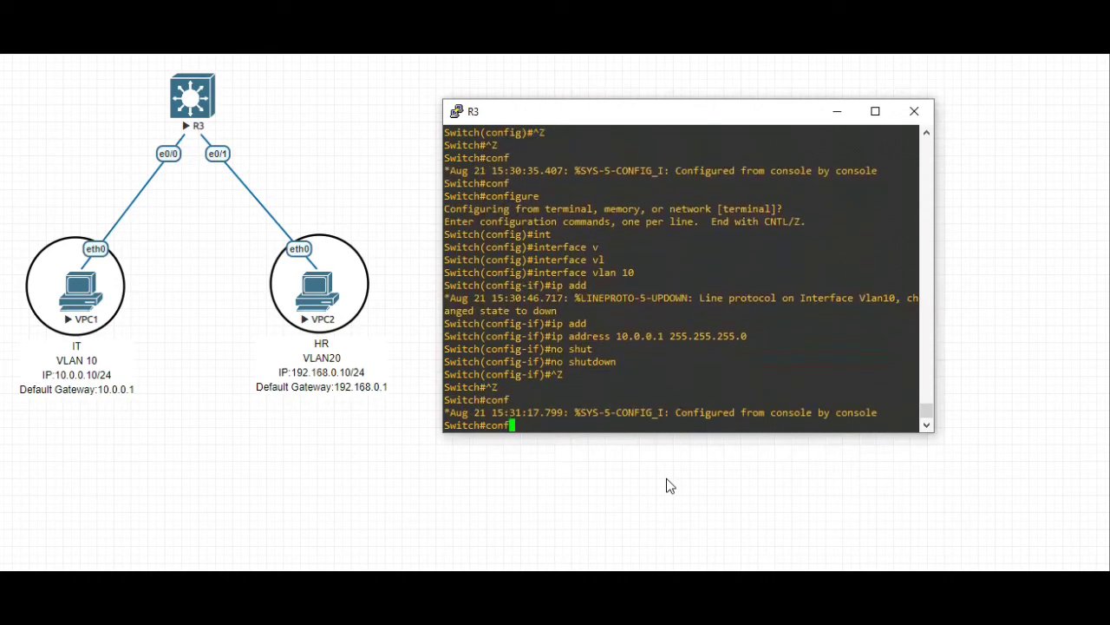
pyautogui.press('Tab')
pyautogui.write('t')
pyautogui.press('Tab')
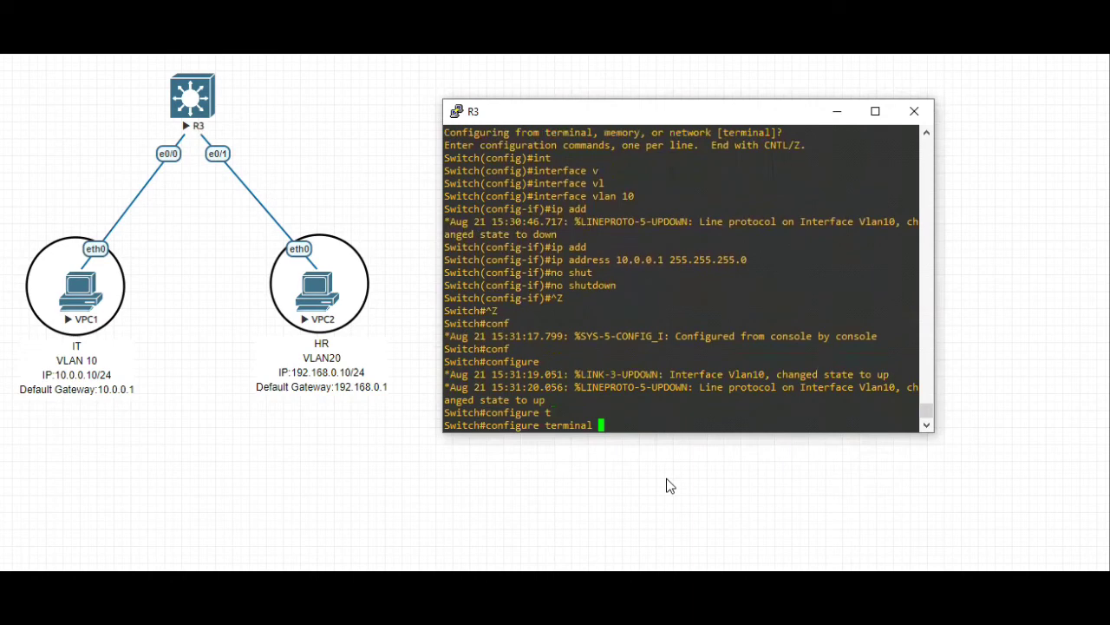
pyautogui.press('Return')
pyautogui.write('int')
pyautogui.press('Tab')
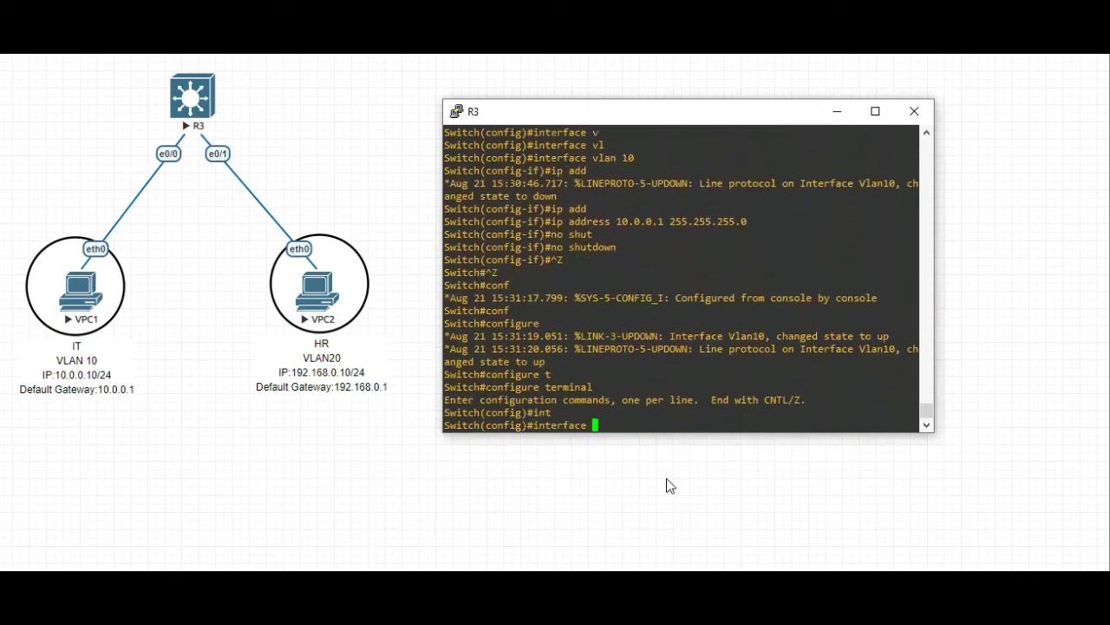
pyautogui.write('v')
pyautogui.press('Tab')
pyautogui.write('l')
pyautogui.press('Tab')
pyautogui.write('20')
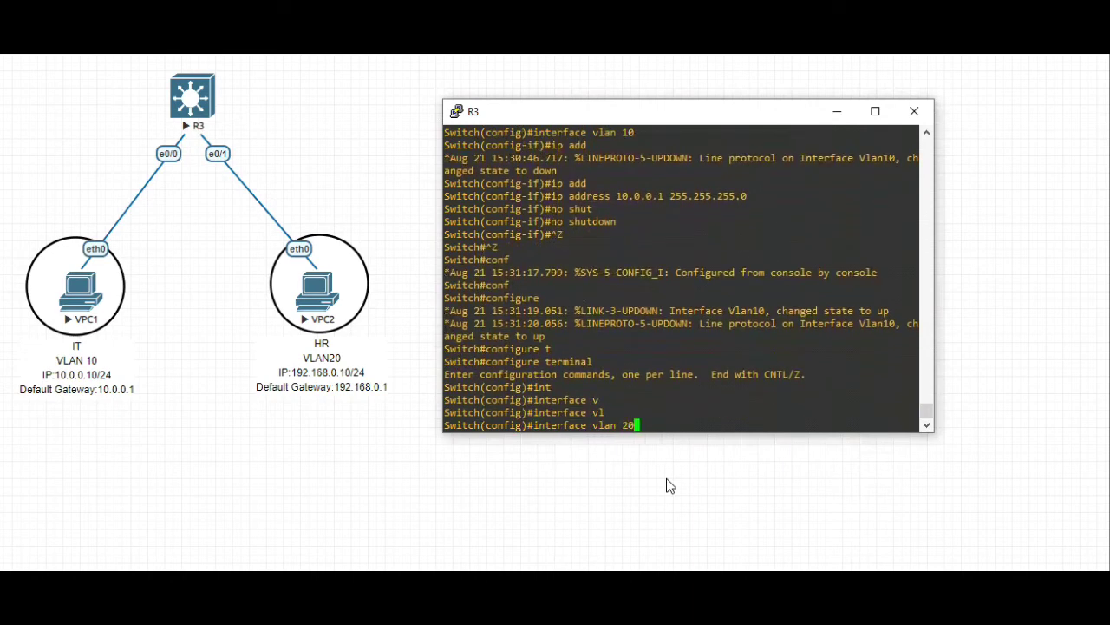
pyautogui.press('Return')
# Give VLAN 20 address 192.168.0.1 255.255.255.0, enable it with no shutdown, and exit configuration.
pyautogui.write('ip a')
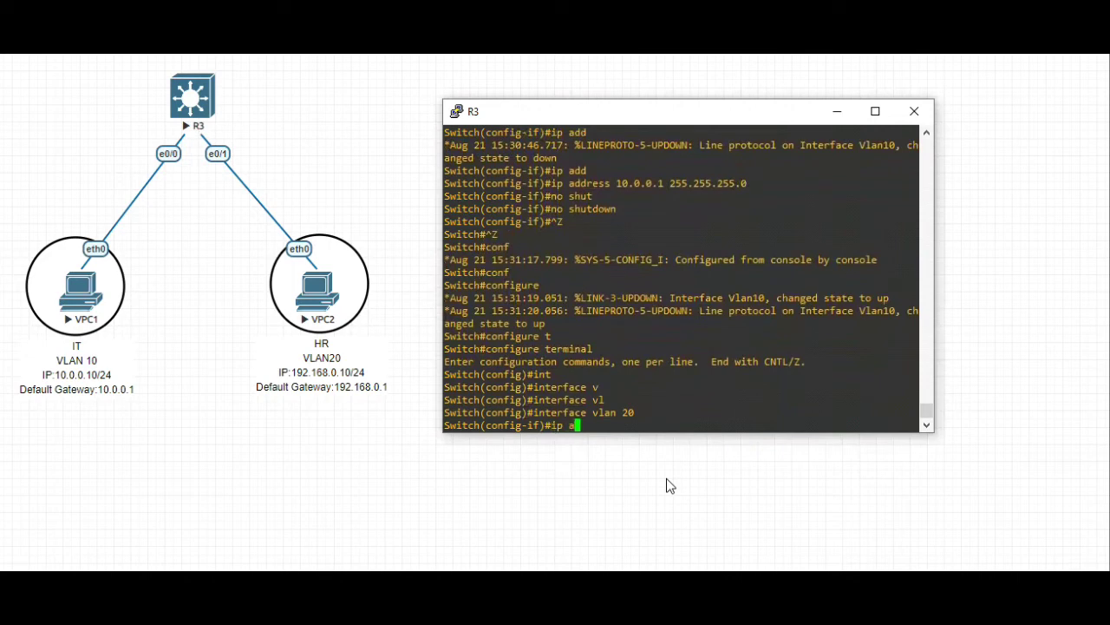
pyautogui.write('dd')
pyautogui.press('Tab')
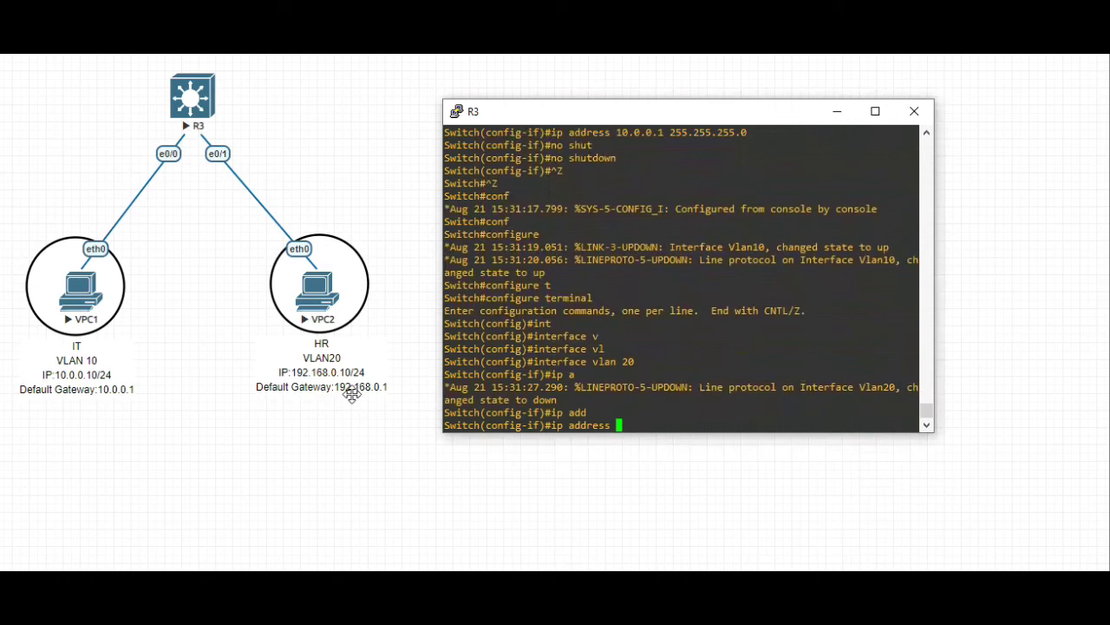
pyautogui.write('192.166')
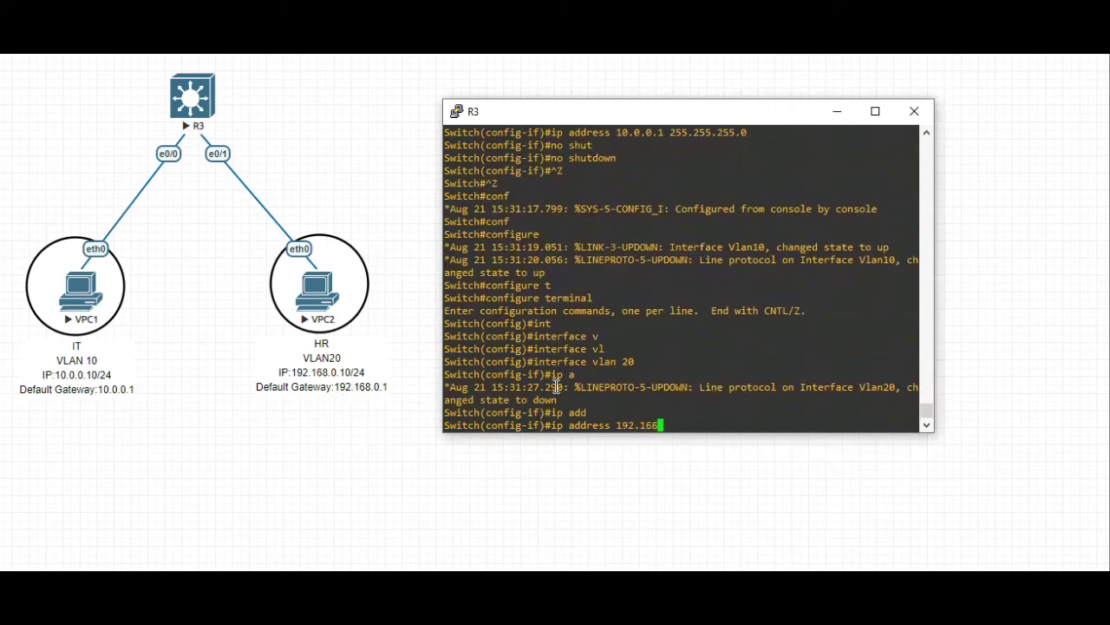
pyautogui.press('BackSpace')
pyautogui.write('8.0.1 255.255.255.0')
pyautogui.press('Return')
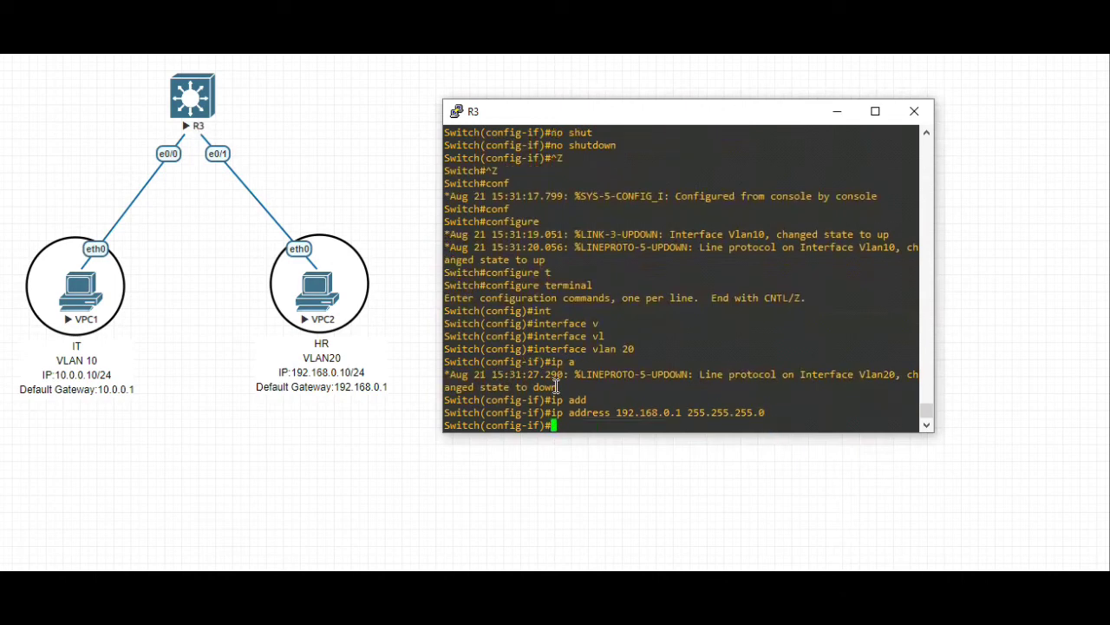
pyautogui.write('no shut')
pyautogui.press('Tab')
pyautogui.press('Return')
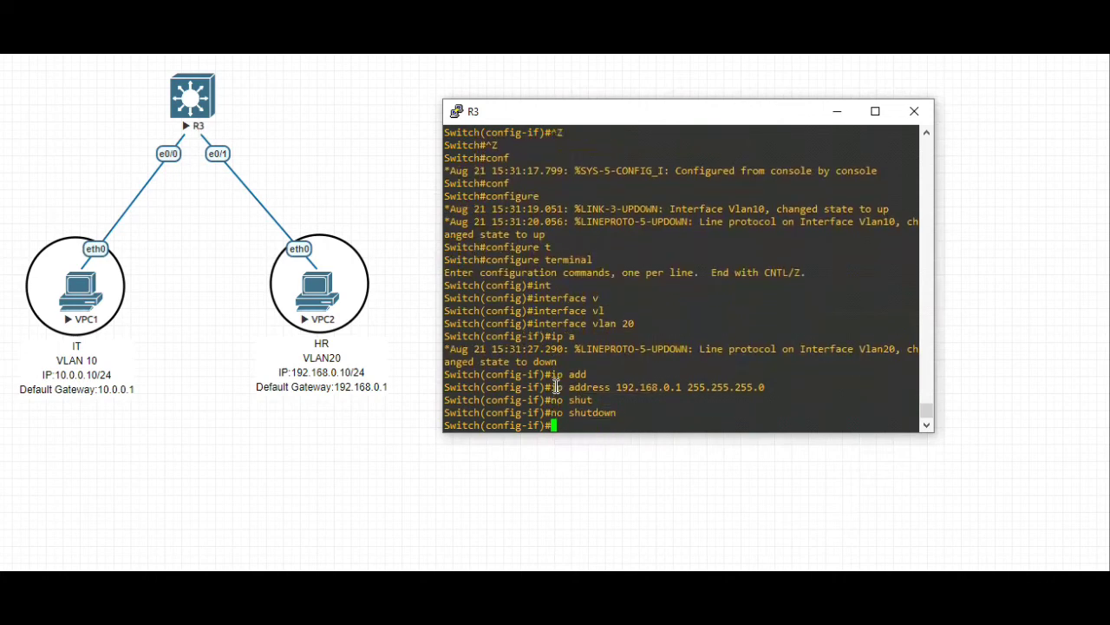
pyautogui.hotkey('ctrl', 'z')
pyautogui.hotkey('ctrl', 'z')
pyautogui.write('sh')
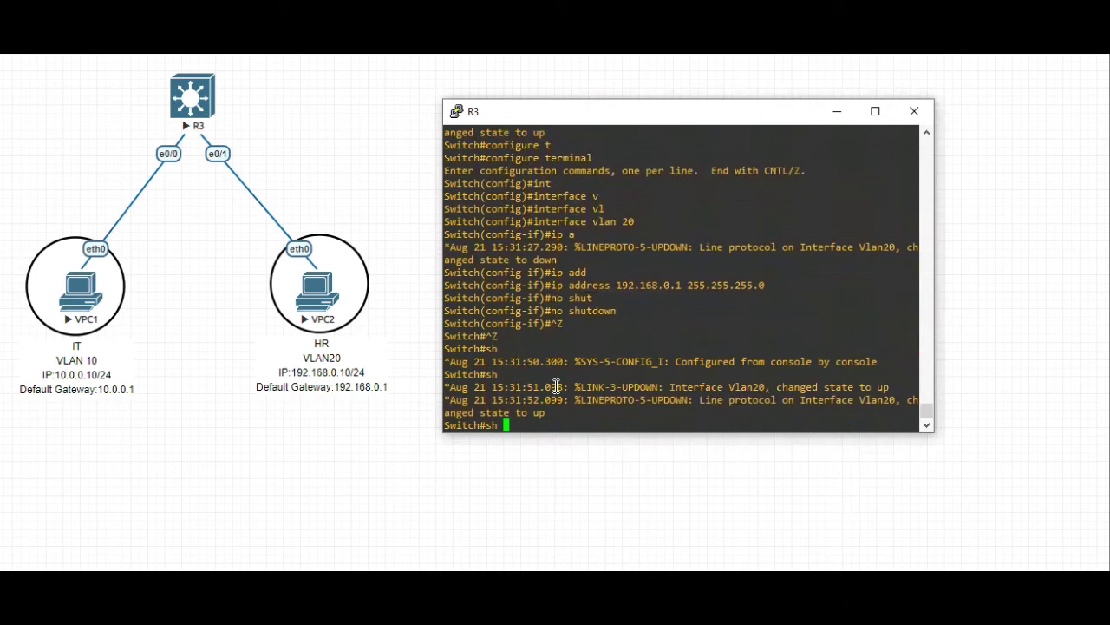
pyautogui.write(' ip in')
# Show interface brief confirming Vlan10 10.0.0.1 and Vlan20 192.168.0.1 up, then minimize R3's console.
pyautogui.press('Tab')
pyautogui.write('br')
pyautogui.press('Tab')
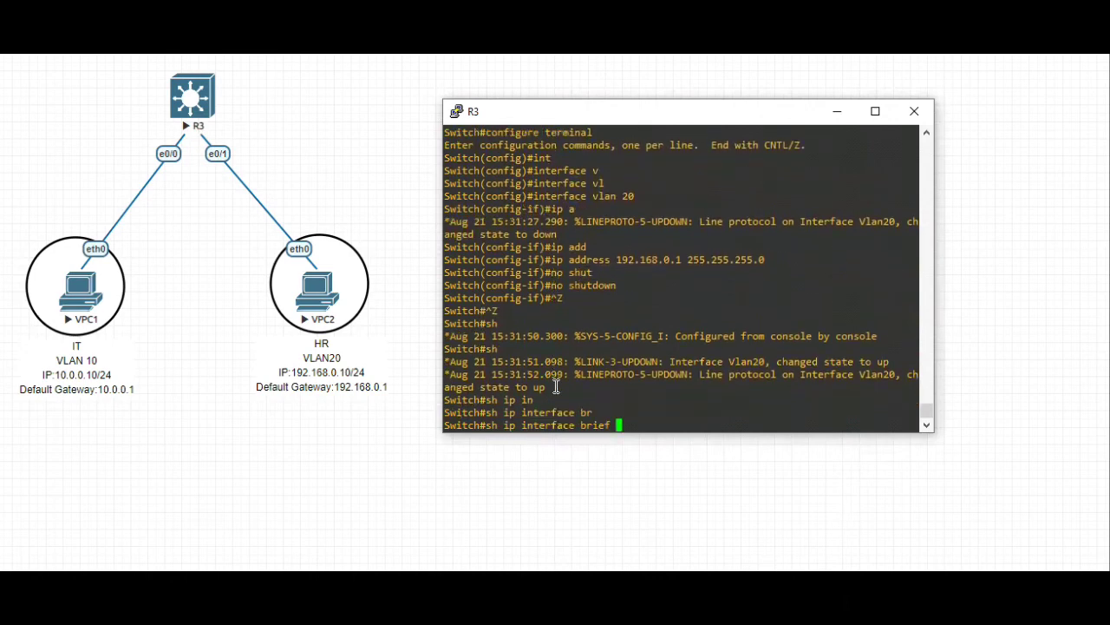
pyautogui.press('Return')
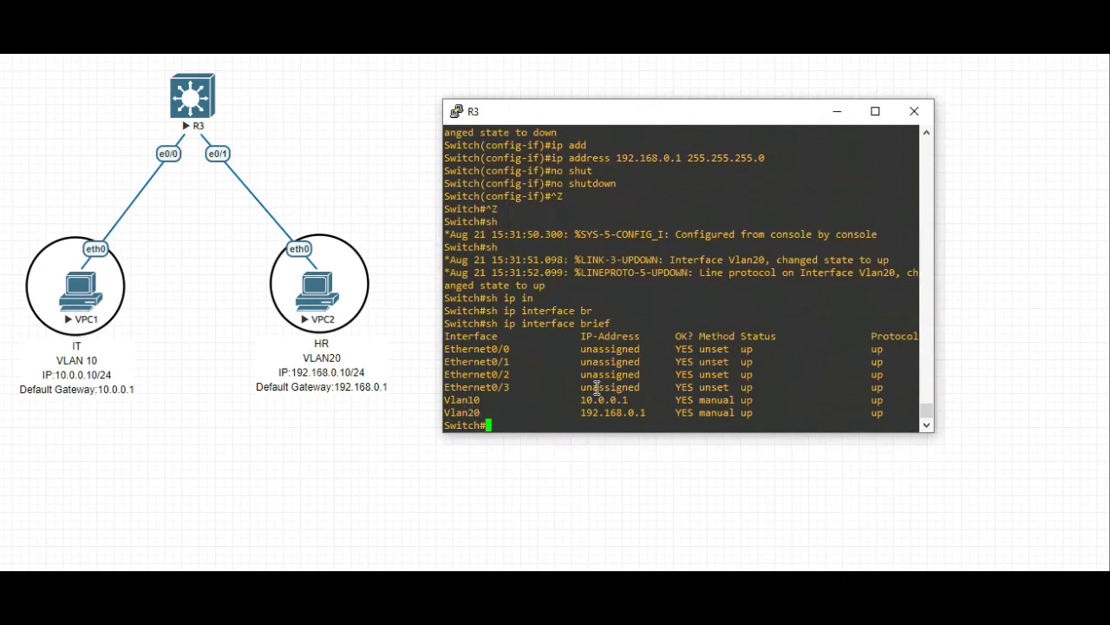
pyautogui.moveTo(649, 414); pyautogui.dragTo(451, 400)
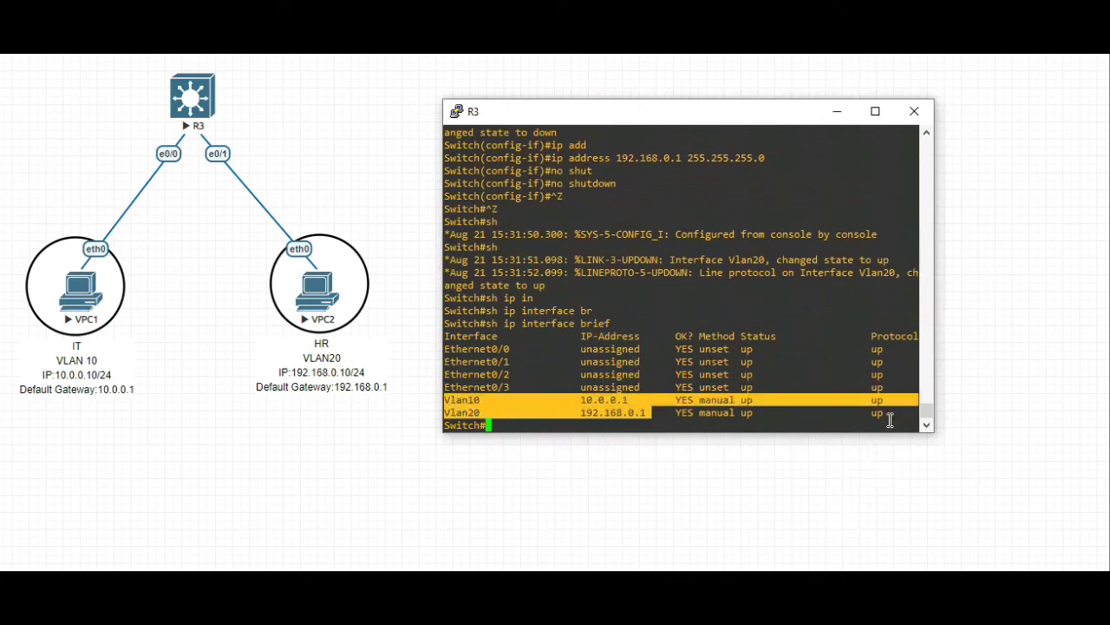
pyautogui.moveTo(890, 415); pyautogui.dragTo(447, 388)
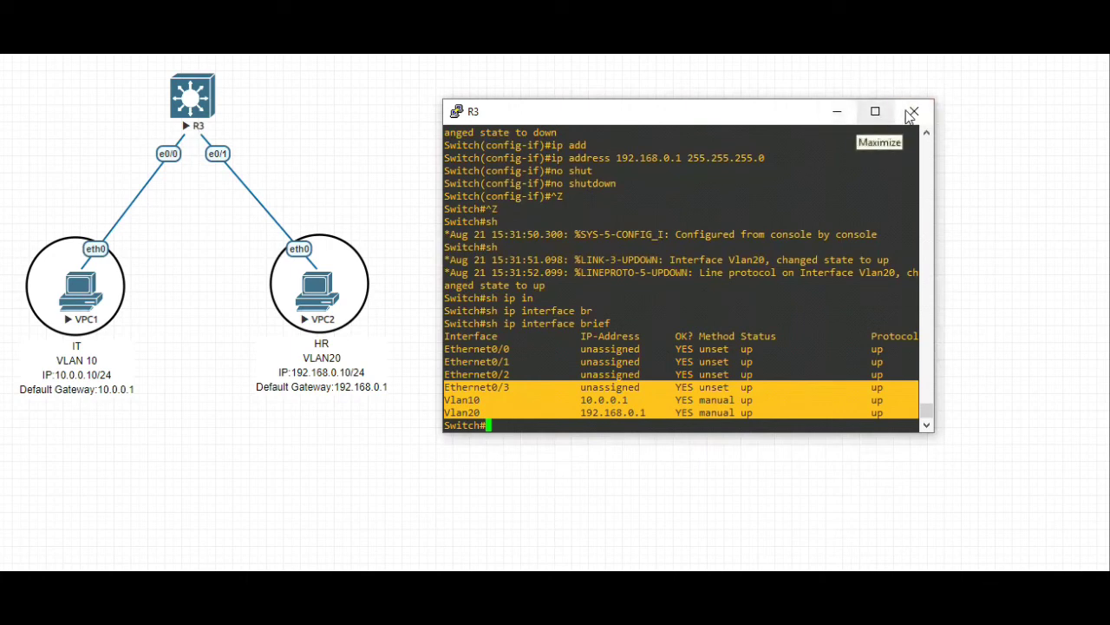
pyautogui.click(837, 111)
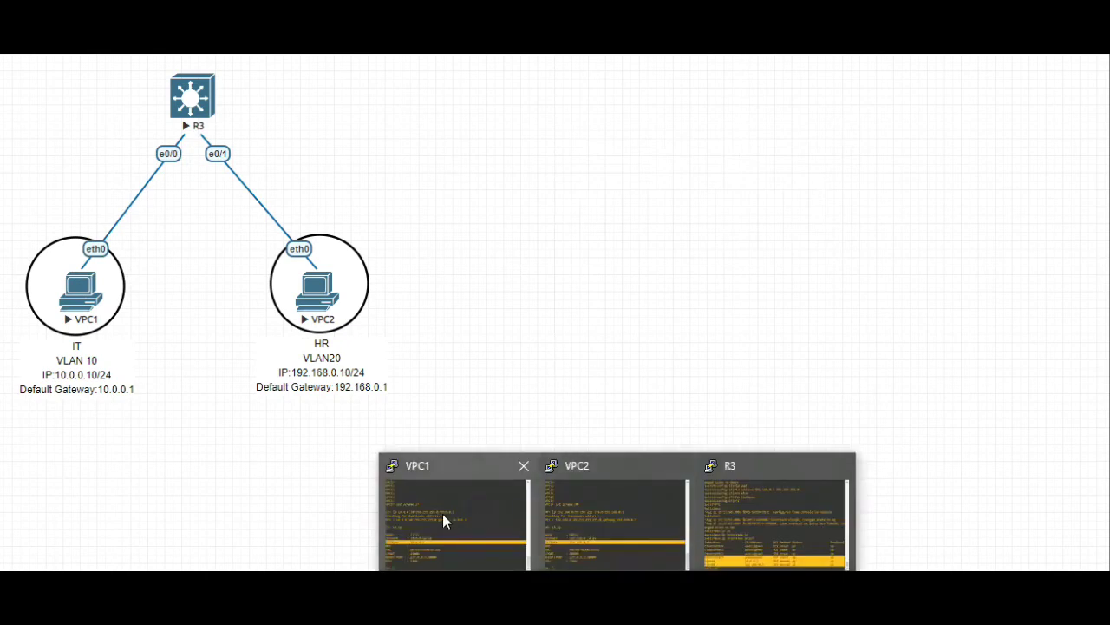
# From the IT VPC1 console, ping 192.168.0.10 until replies follow two timeouts, then minimize it.
pyautogui.click(442, 514)
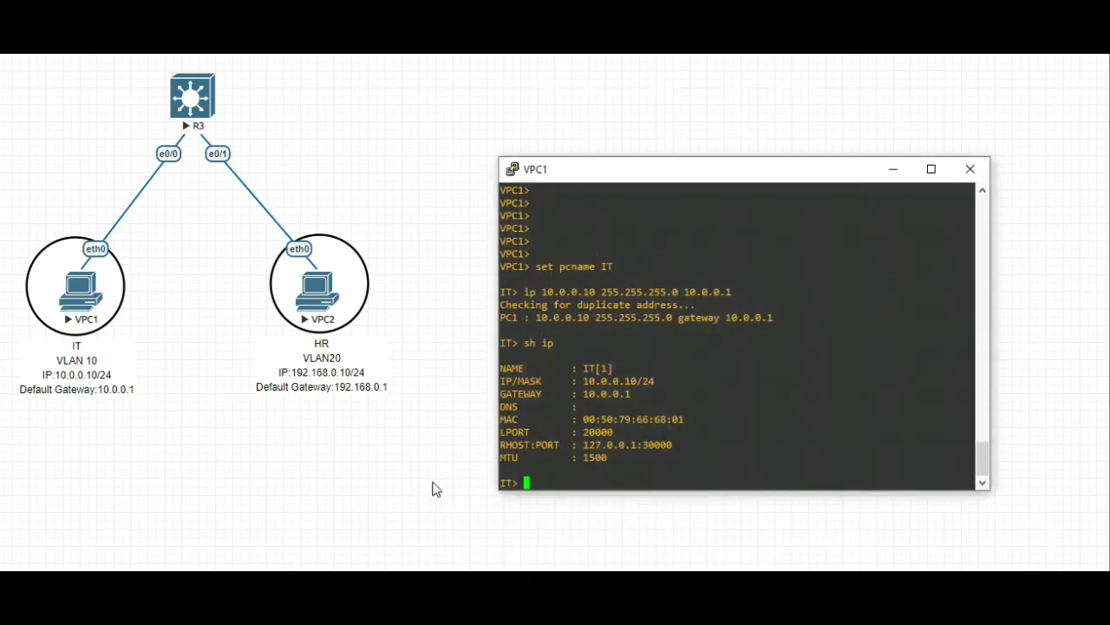
pyautogui.write('ping 192.168.0.10')
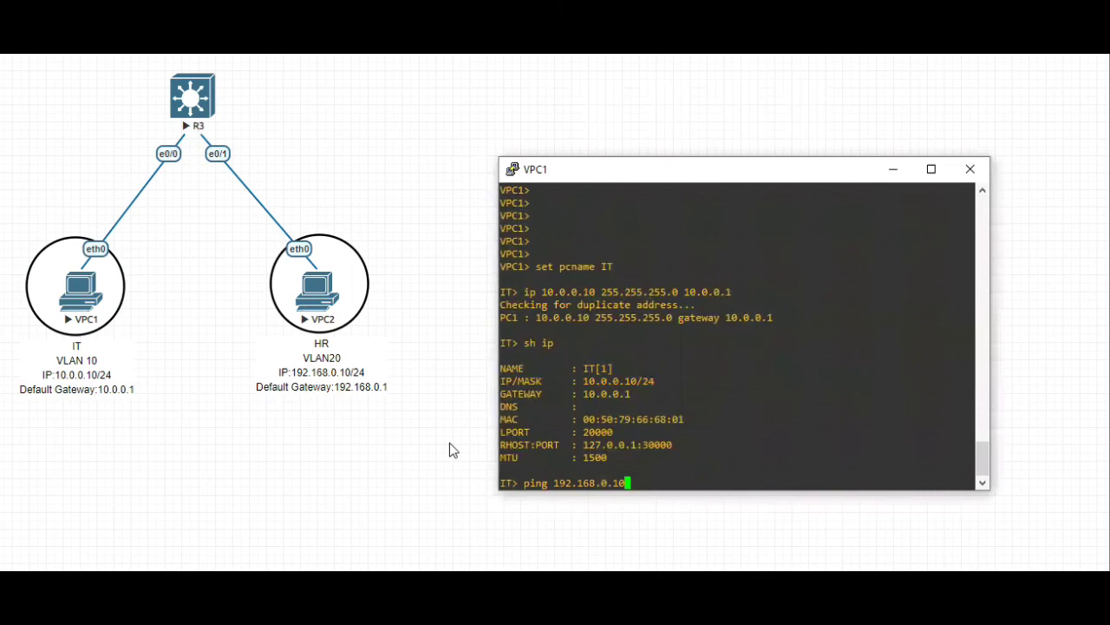
pyautogui.press('Return')
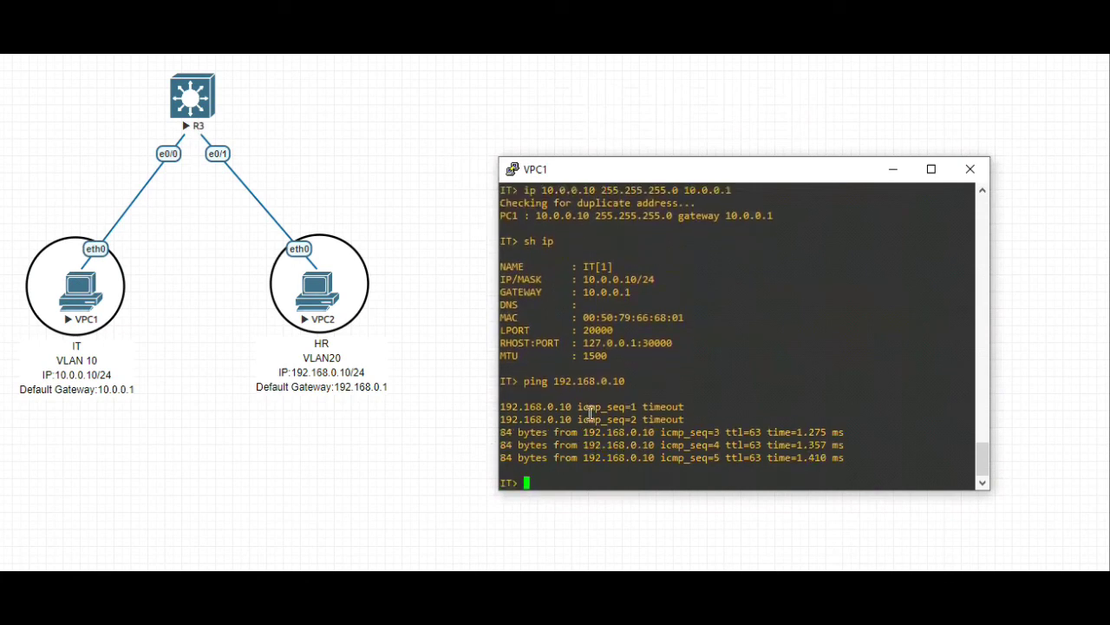
pyautogui.click(894, 173)
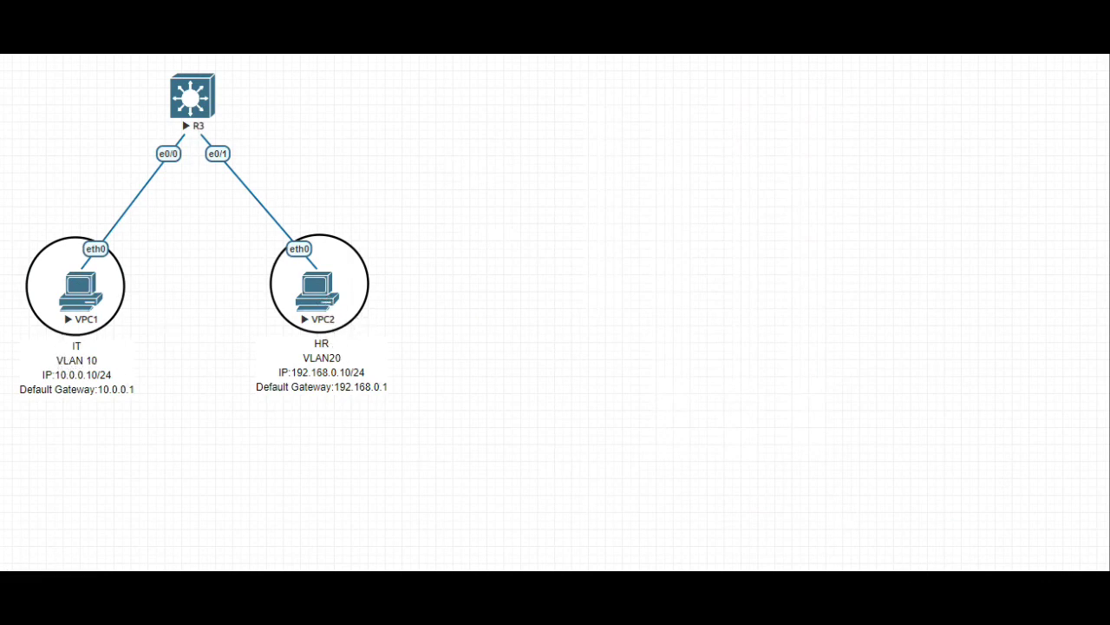
# From the HR VPC2 console, ping 10.0.0.10 and receive replies with ttl=63.
pyautogui.moveTo(620, 579)
pyautogui.click(604, 524)
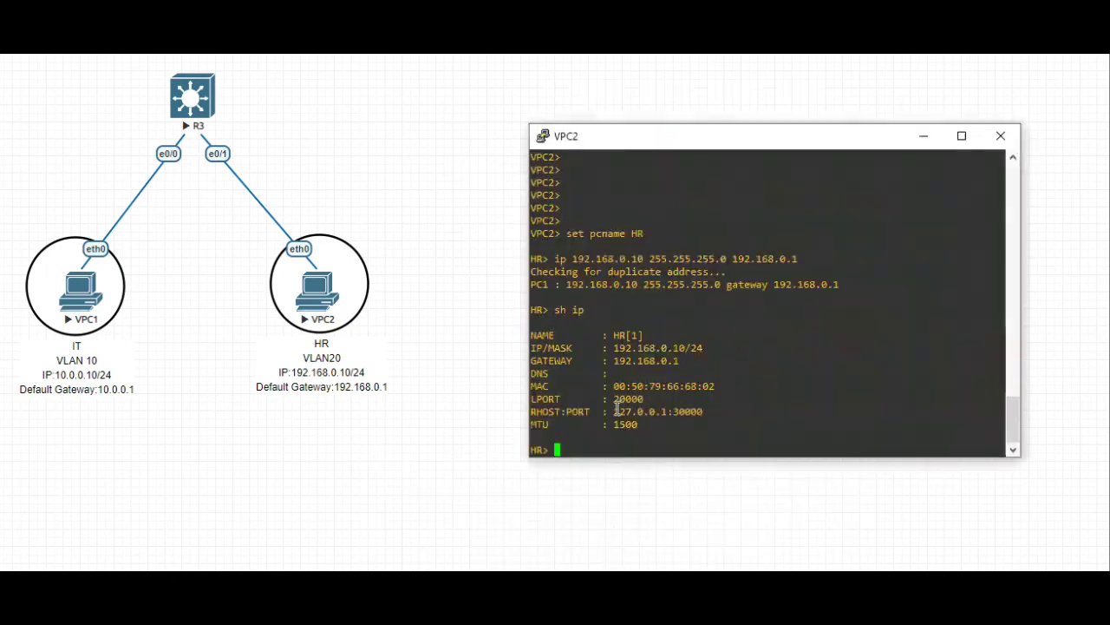
pyautogui.write('ping')
pyautogui.write('10.0.0')
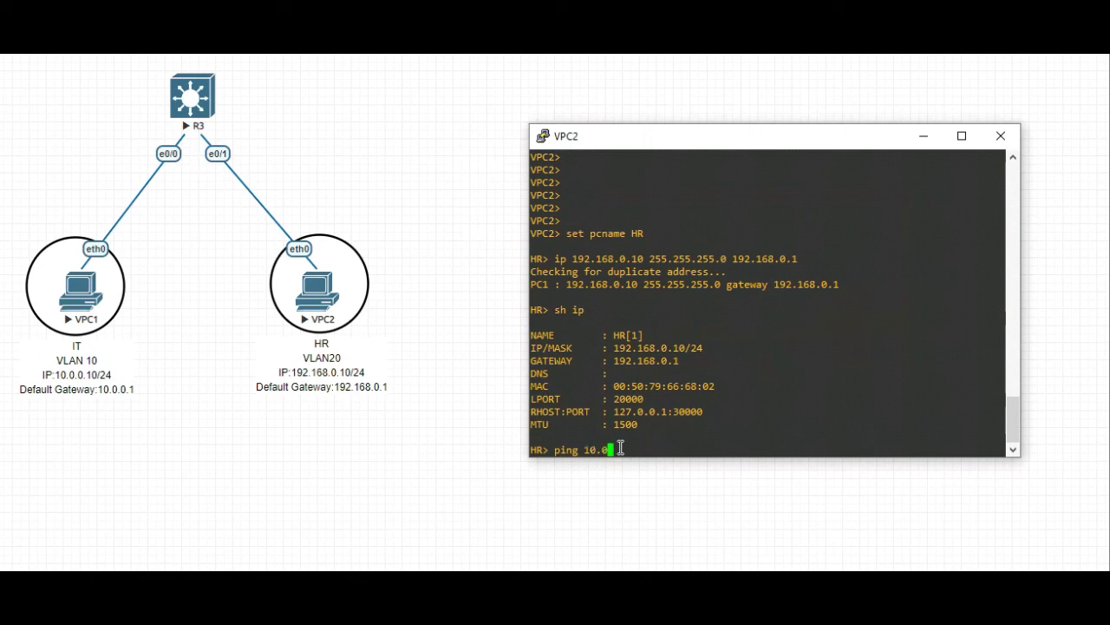
pyautogui.write('.10')
pyautogui.press('Return')
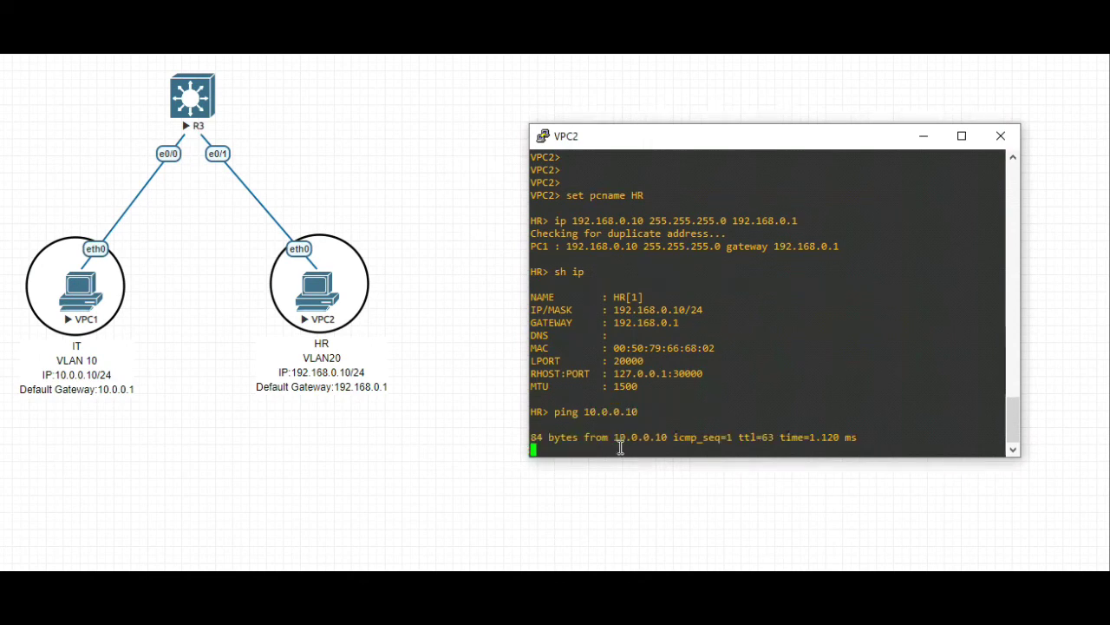